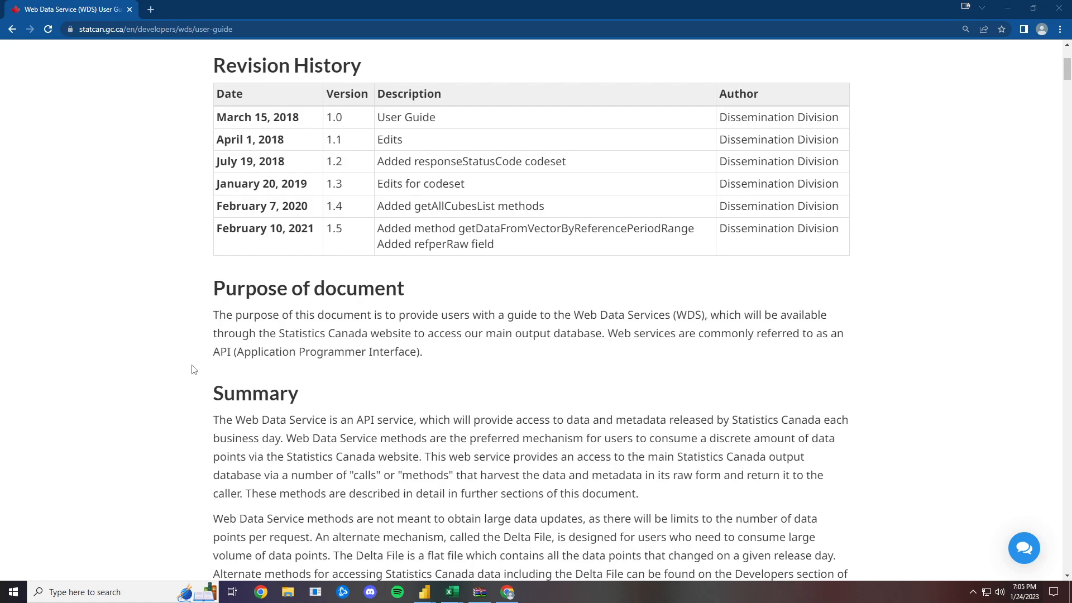
# - Review the Web Data Service user guide through its list of API methods, examining the Data Access methods based on coordinates, vectors and reference periods
pyautogui.scroll(-5, 198, 366)
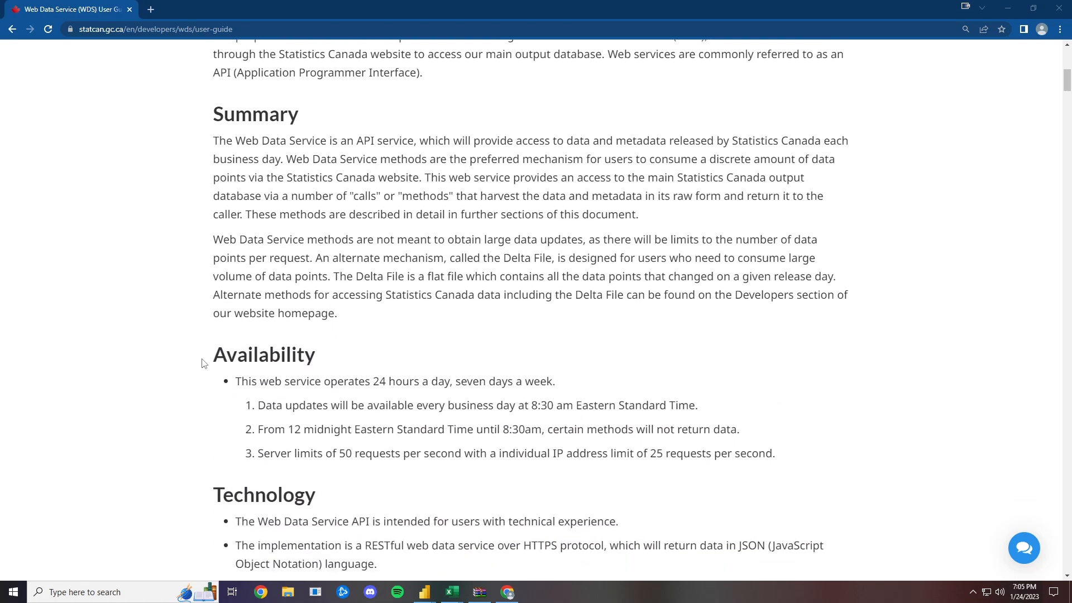
pyautogui.scroll(-9, 204, 364)
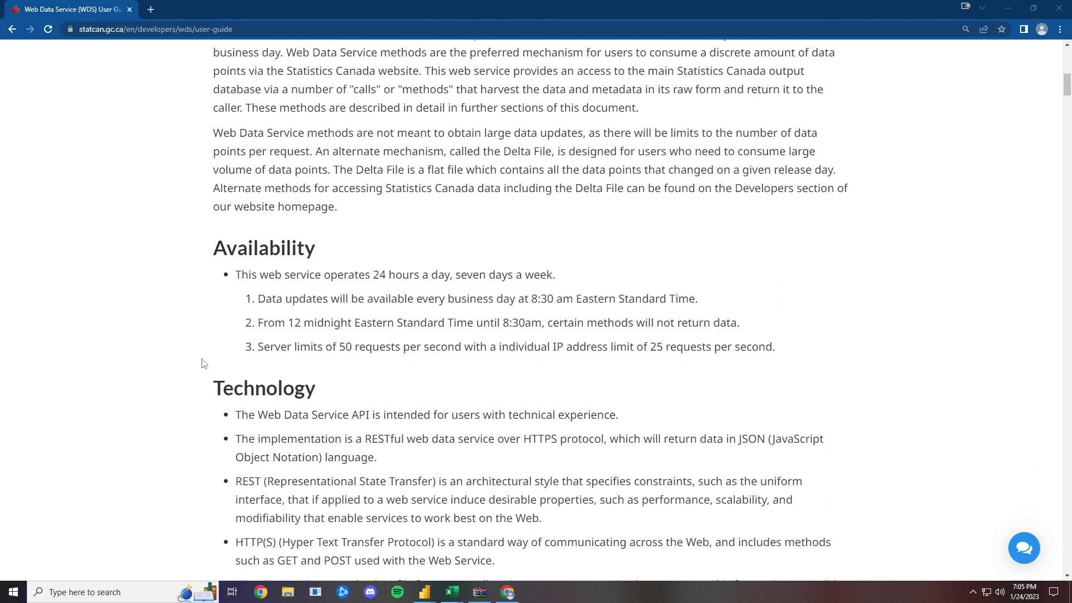
pyautogui.scroll(-13, 204, 364)
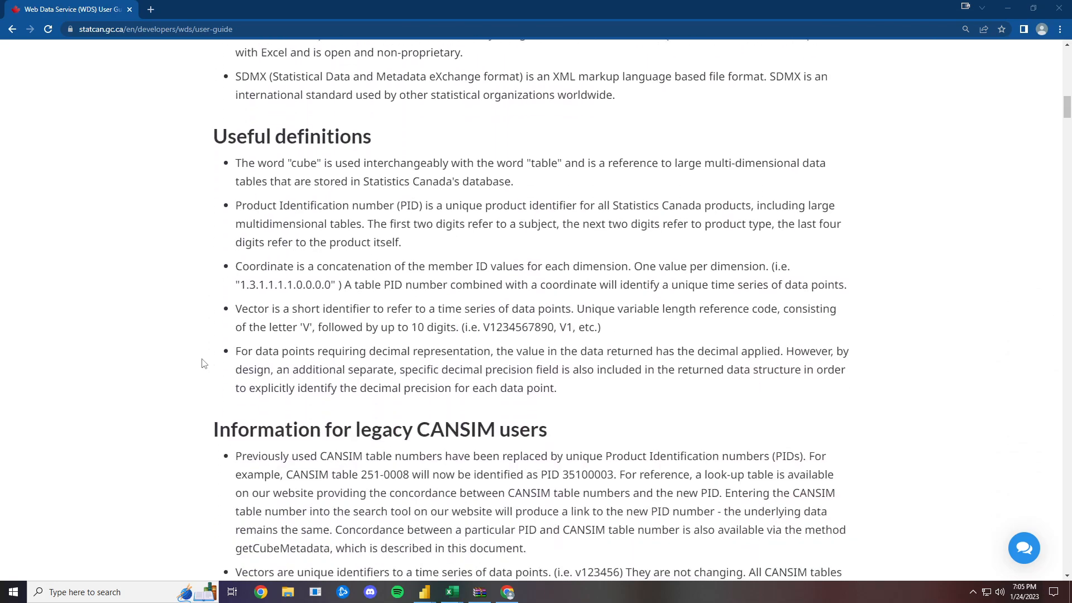
pyautogui.scroll(-10, 203, 364)
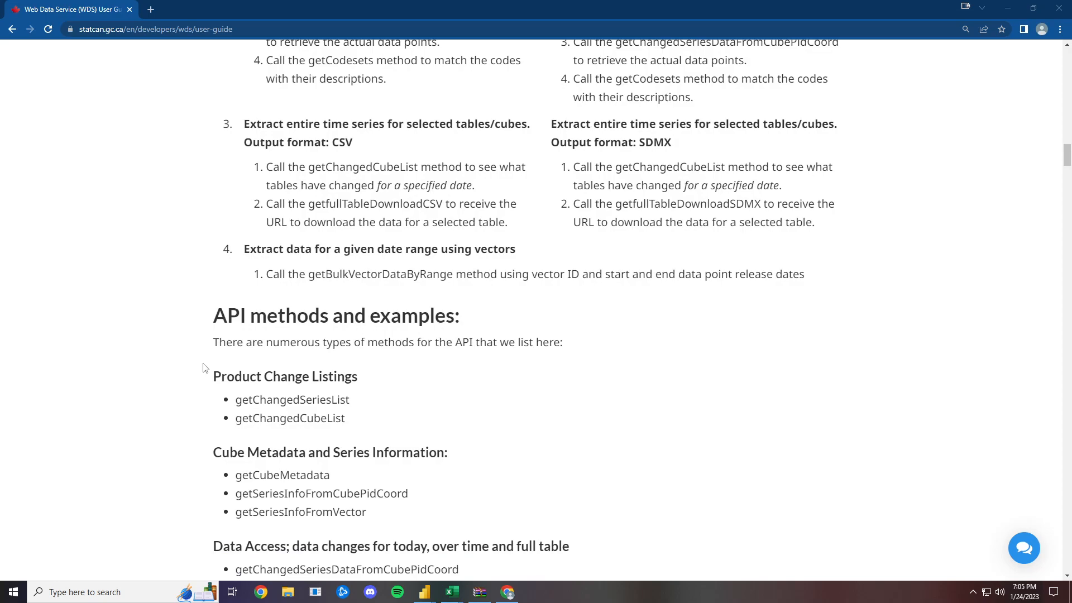
pyautogui.scroll(-2, 206, 371)
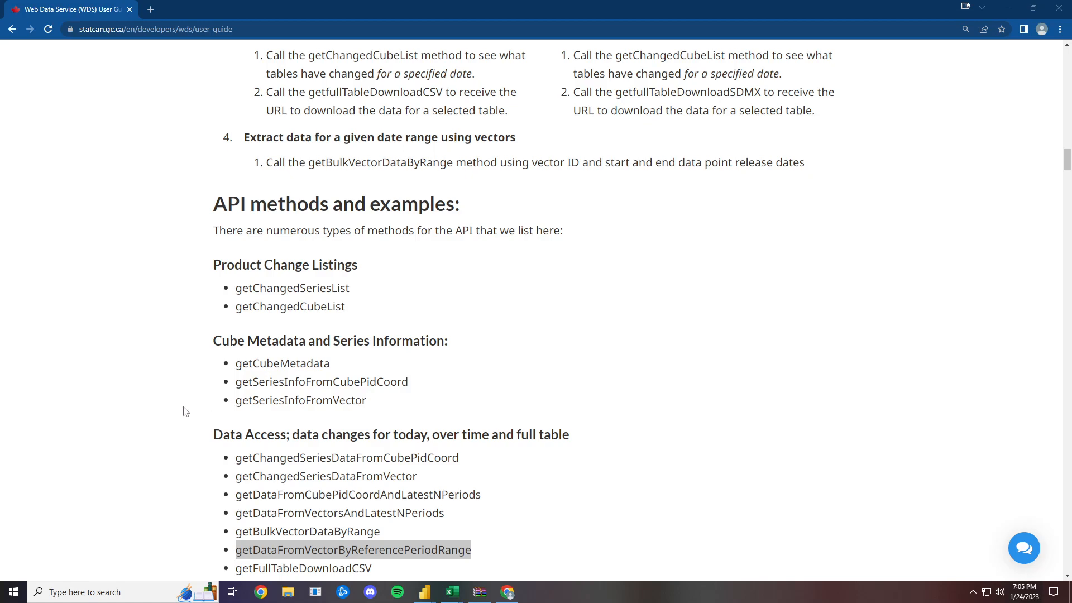
pyautogui.scroll(-1, 185, 413)
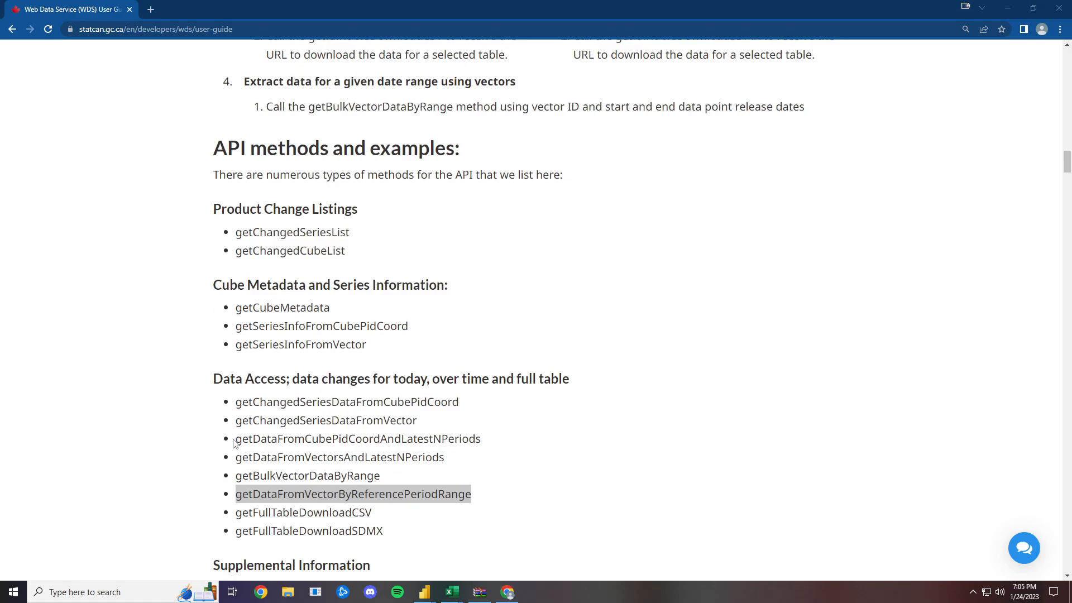
pyautogui.moveTo(235, 439); pyautogui.dragTo(485, 445)
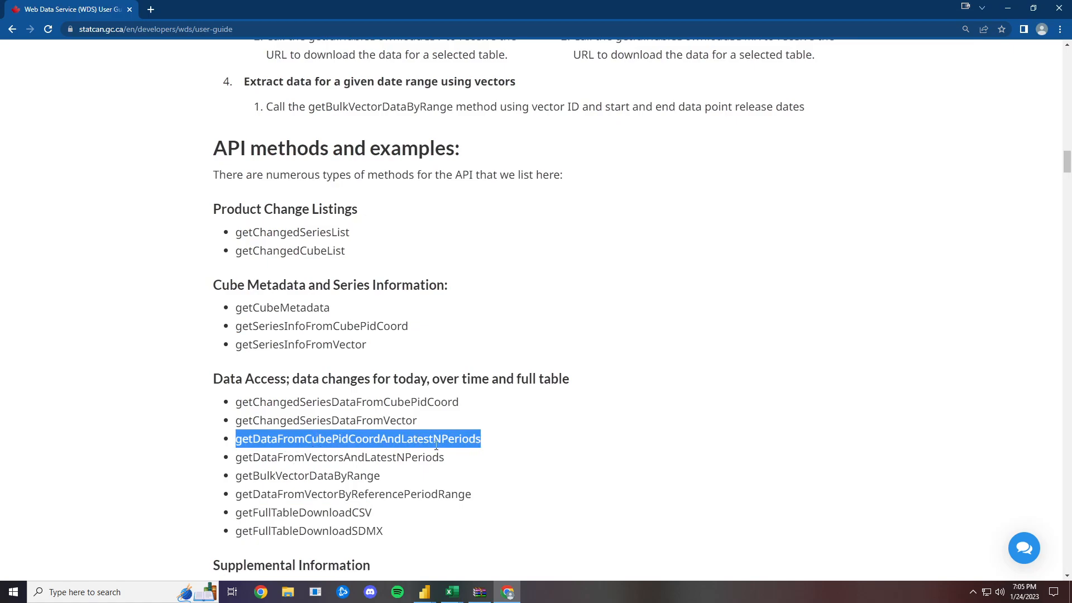
pyautogui.moveTo(235, 457); pyautogui.dragTo(445, 459)
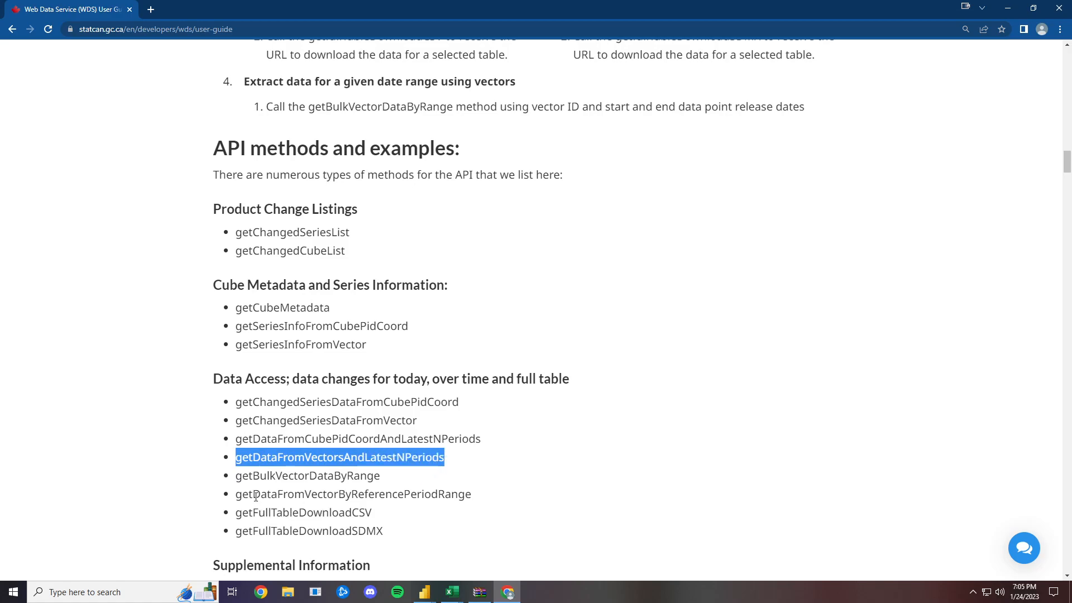
pyautogui.click(238, 496)
pyautogui.moveTo(238, 496); pyautogui.dragTo(481, 500)
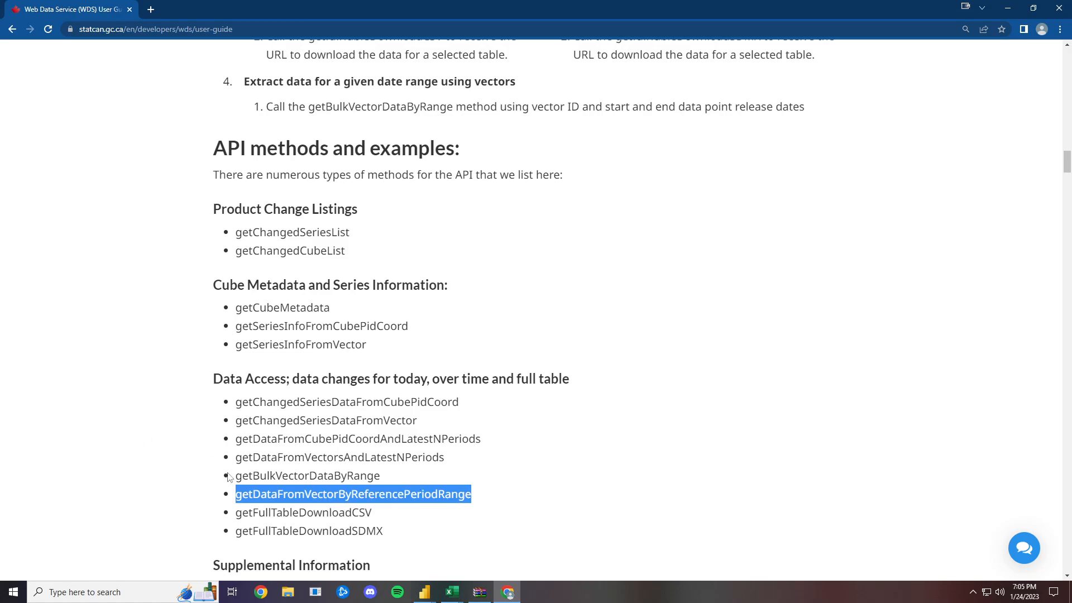
pyautogui.scroll(-3, 251, 414)
pyautogui.scroll(1, 323, 311)
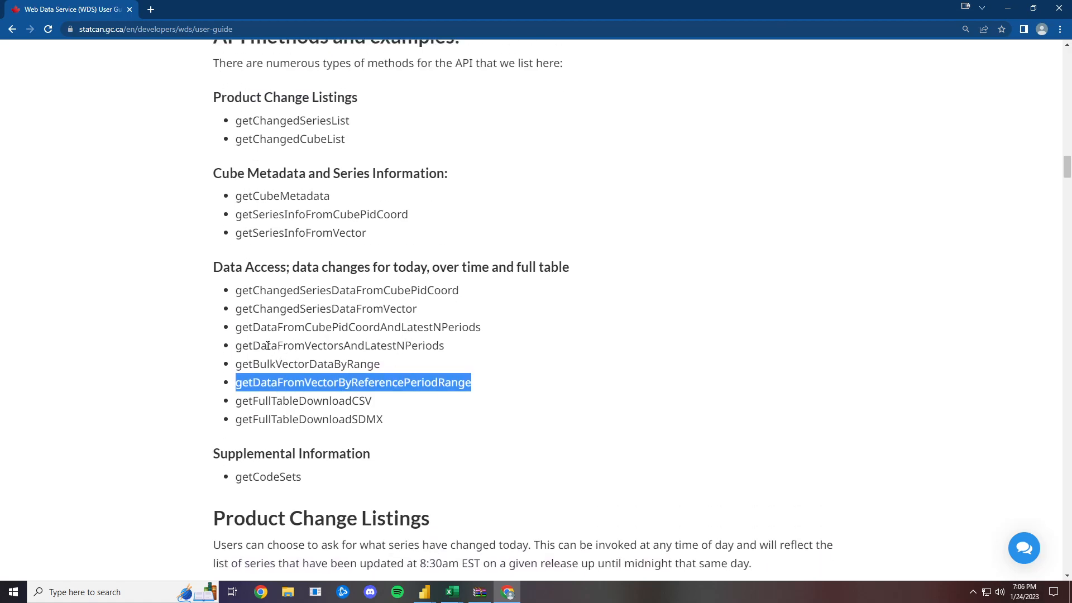
# - Read the method examples and examine the product ID, coordinate and latestN parameters in the getDataFromCubePidCoordAndLatestNPeriods post body
pyautogui.scroll(-10, 157, 413)
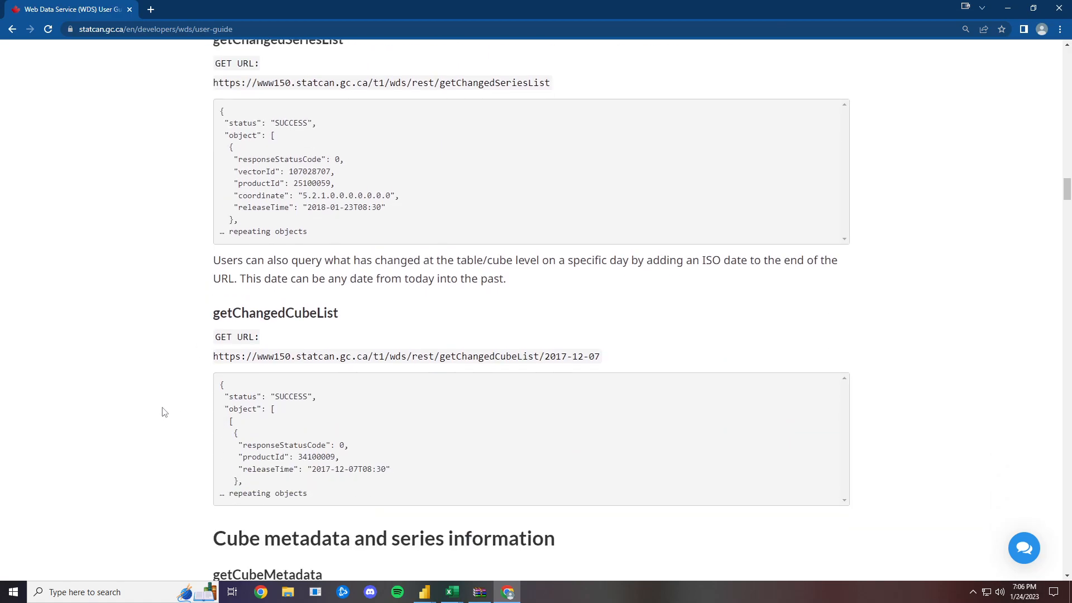
pyautogui.scroll(-13, 163, 412)
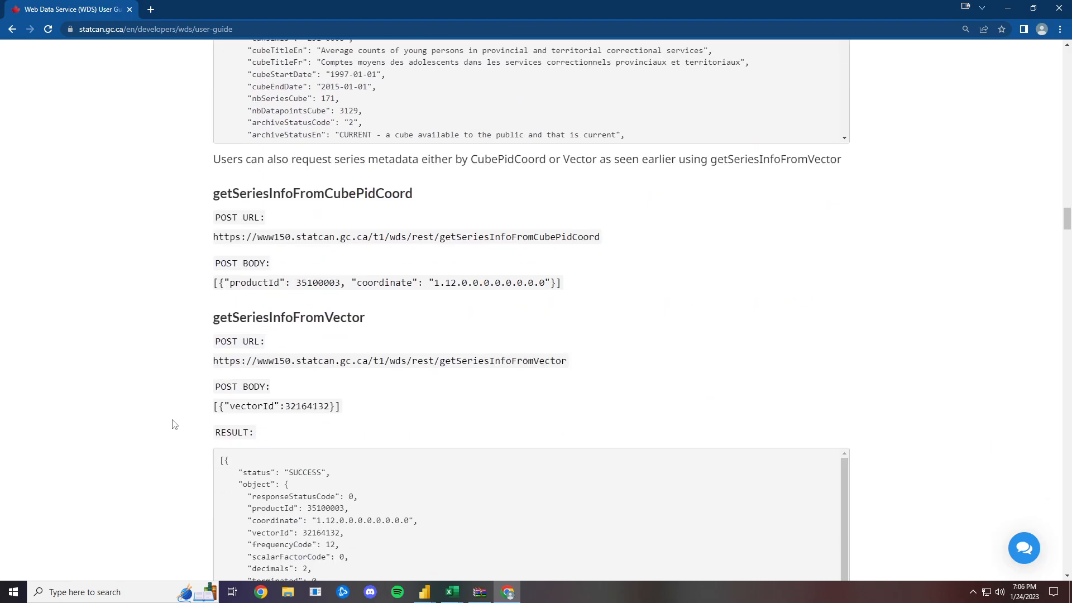
pyautogui.scroll(-7, 282, 366)
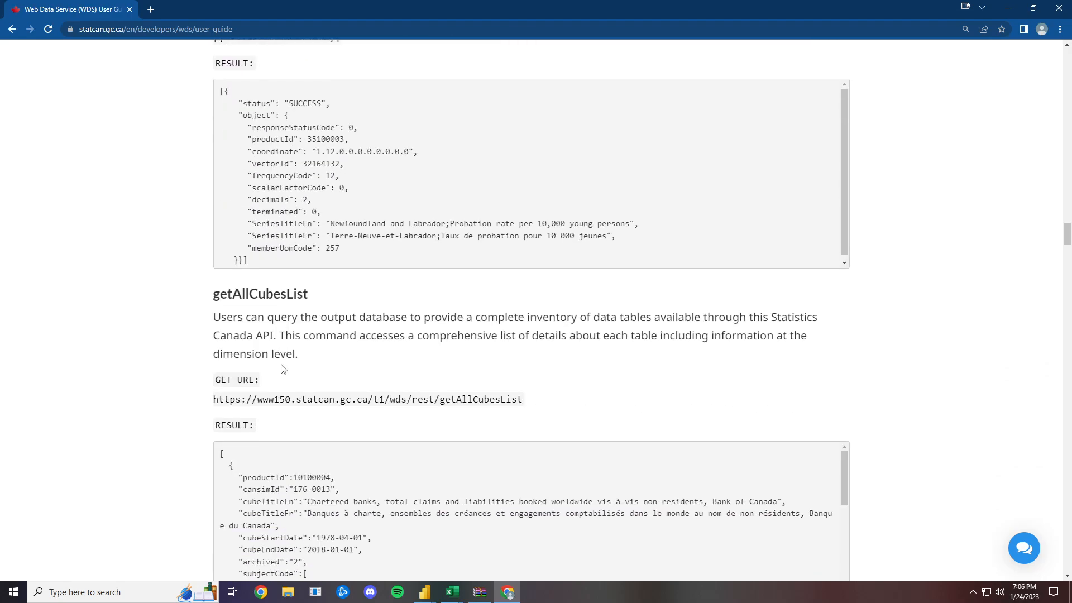
pyautogui.scroll(-15, 283, 352)
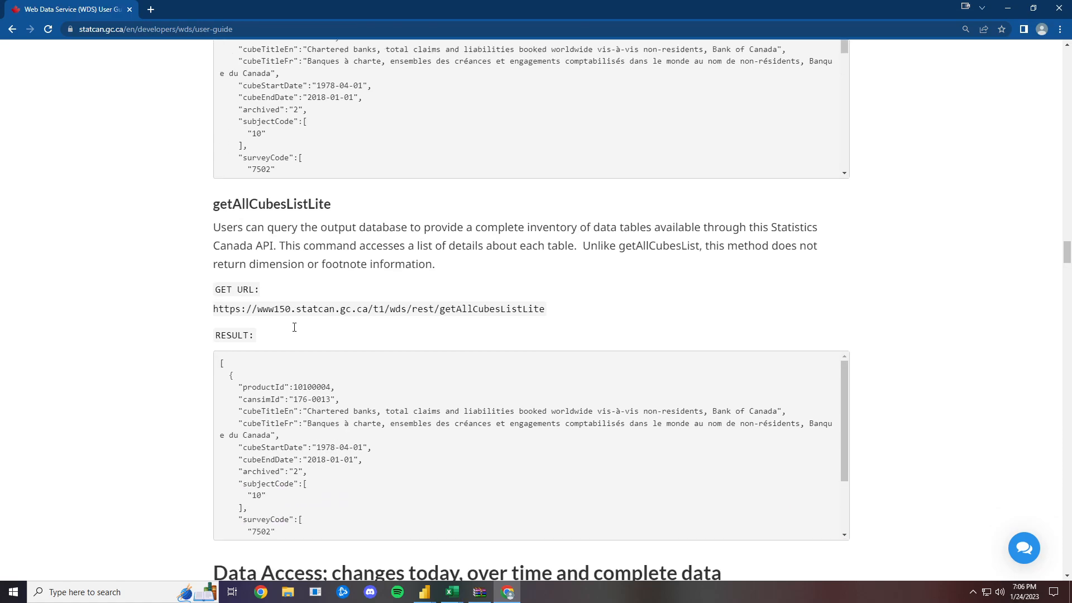
pyautogui.scroll(-2, 295, 327)
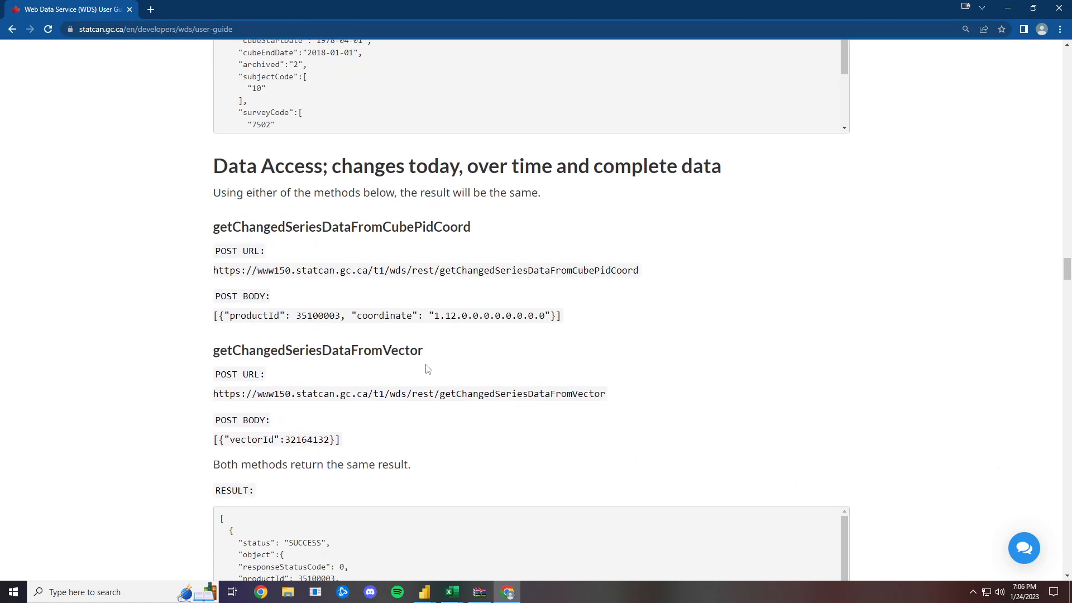
pyautogui.scroll(-10, 342, 397)
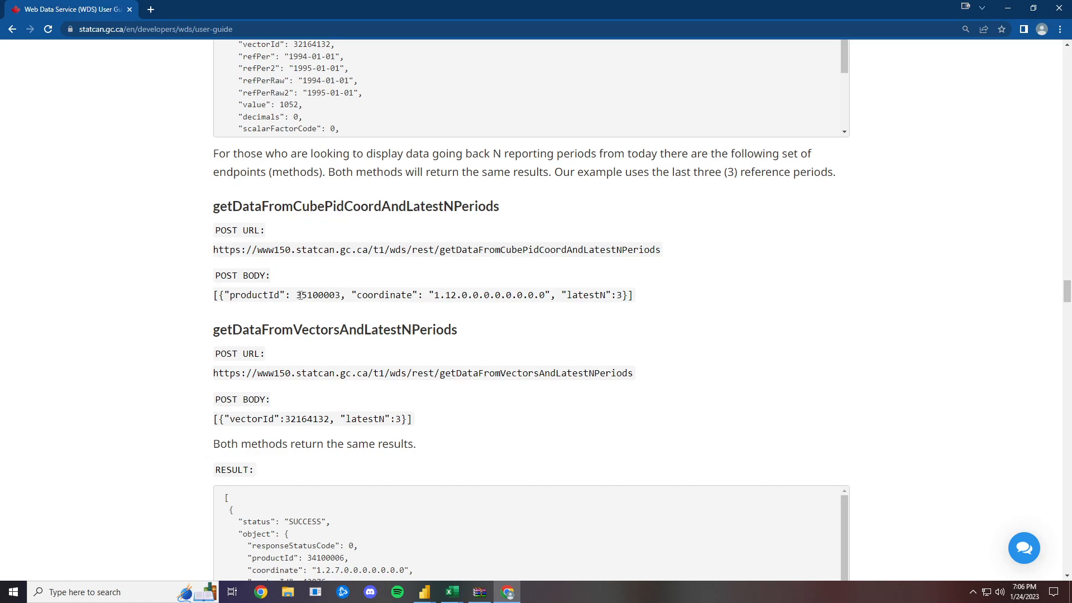
pyautogui.moveTo(300, 296); pyautogui.dragTo(337, 295)
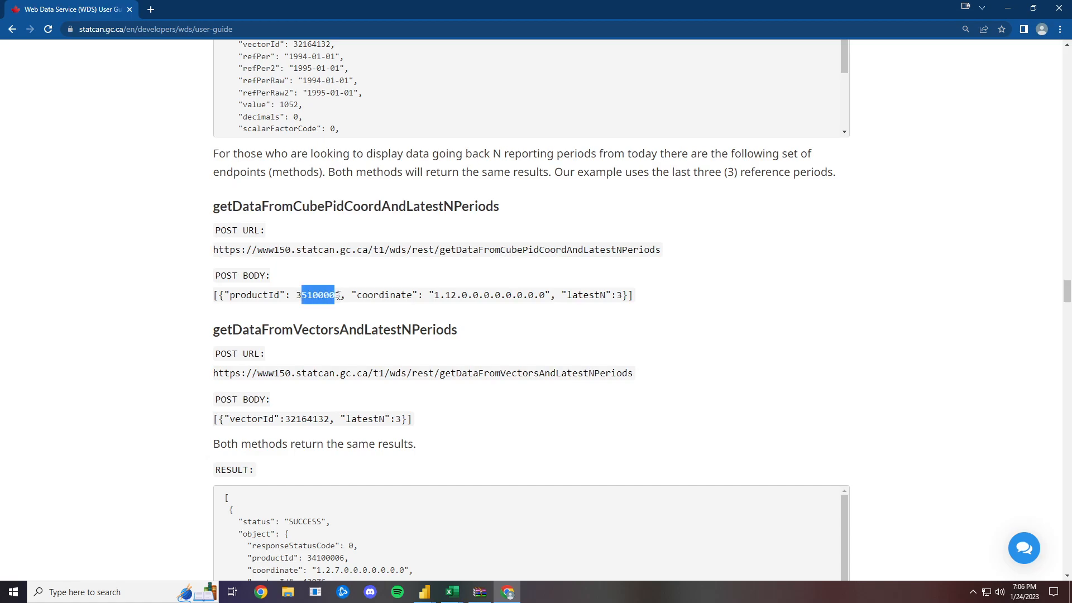
pyautogui.click(346, 306)
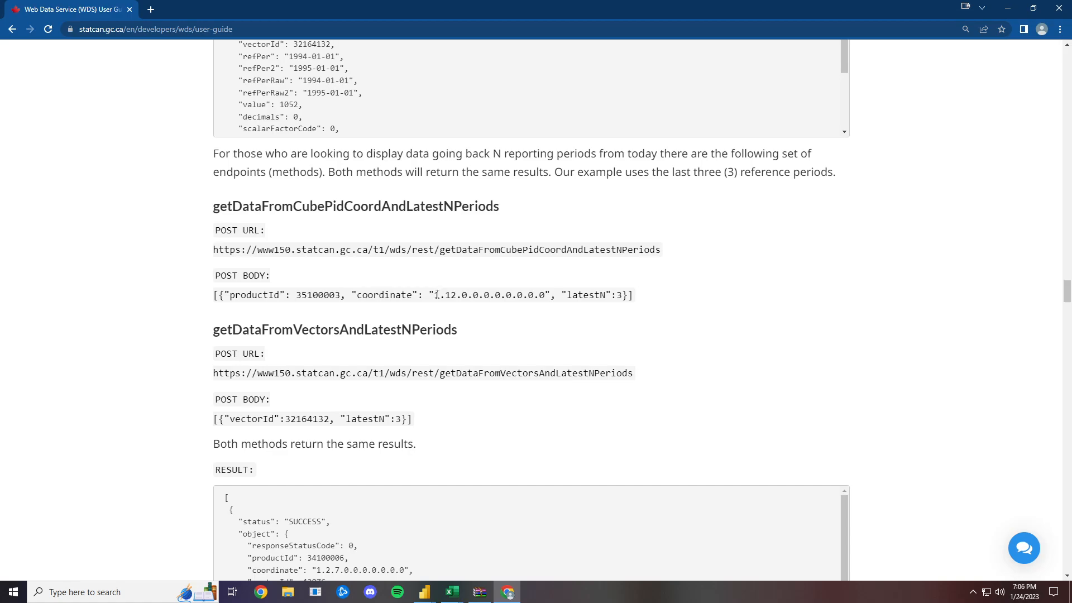
pyautogui.moveTo(434, 295); pyautogui.dragTo(546, 302)
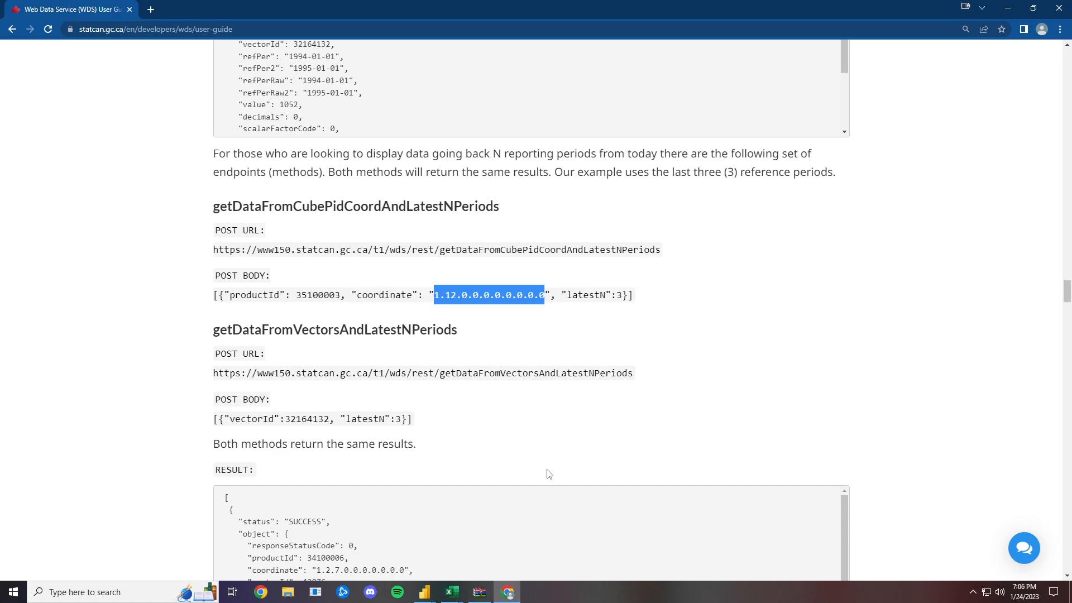
pyautogui.moveTo(623, 298); pyautogui.dragTo(617, 297)
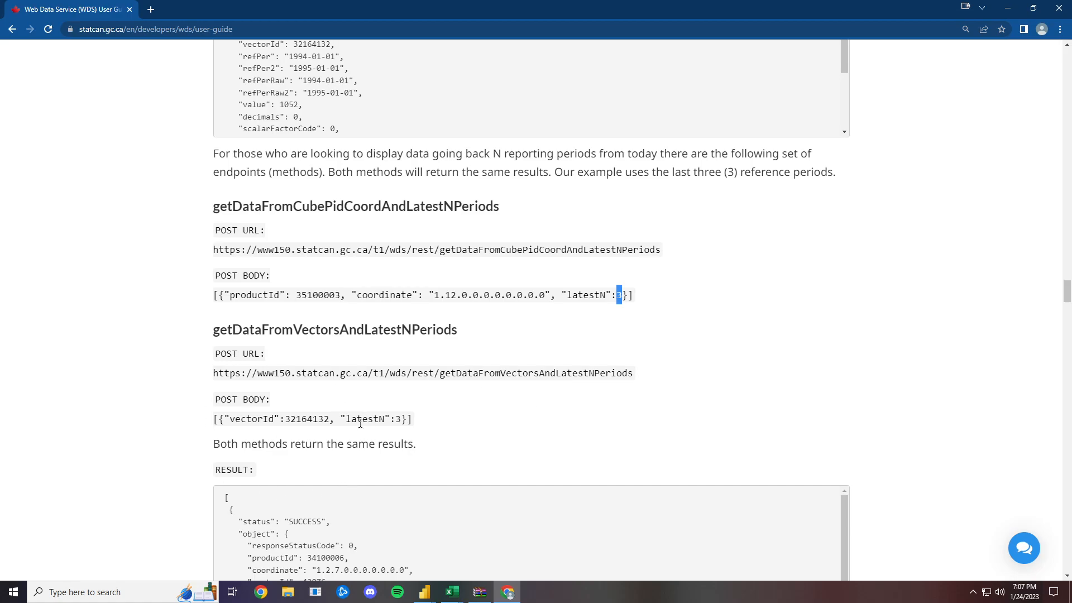
# - Examine the vector ID in the getDataFromVectorsAndLatestNPeriods post body and the status field in the sample result
pyautogui.click(285, 420)
pyautogui.moveTo(285, 420); pyautogui.dragTo(329, 420)
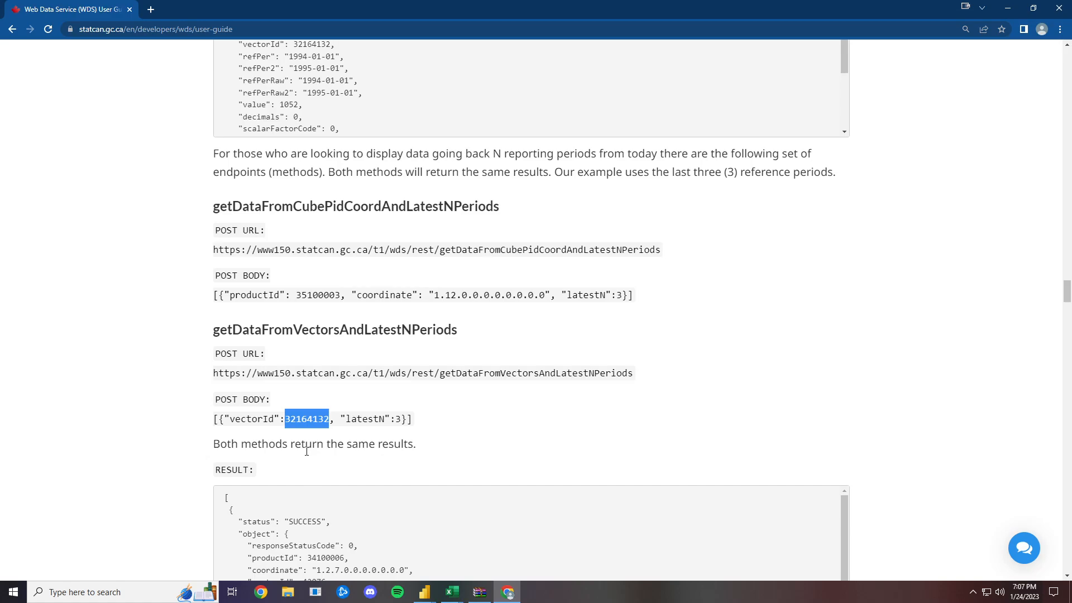
pyautogui.scroll(-2, 307, 451)
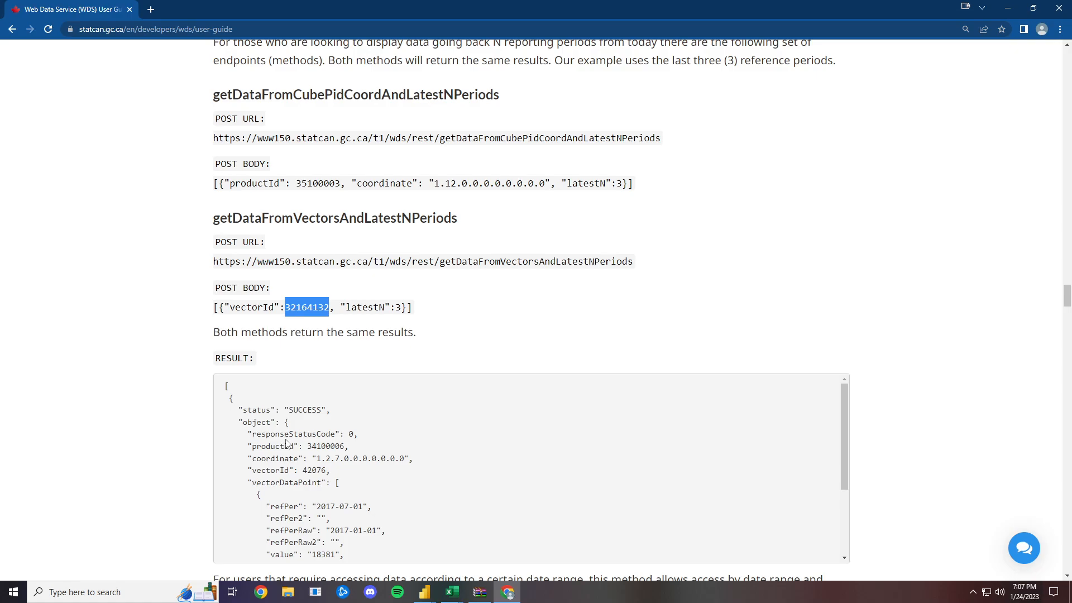
pyautogui.moveTo(289, 410); pyautogui.dragTo(323, 411)
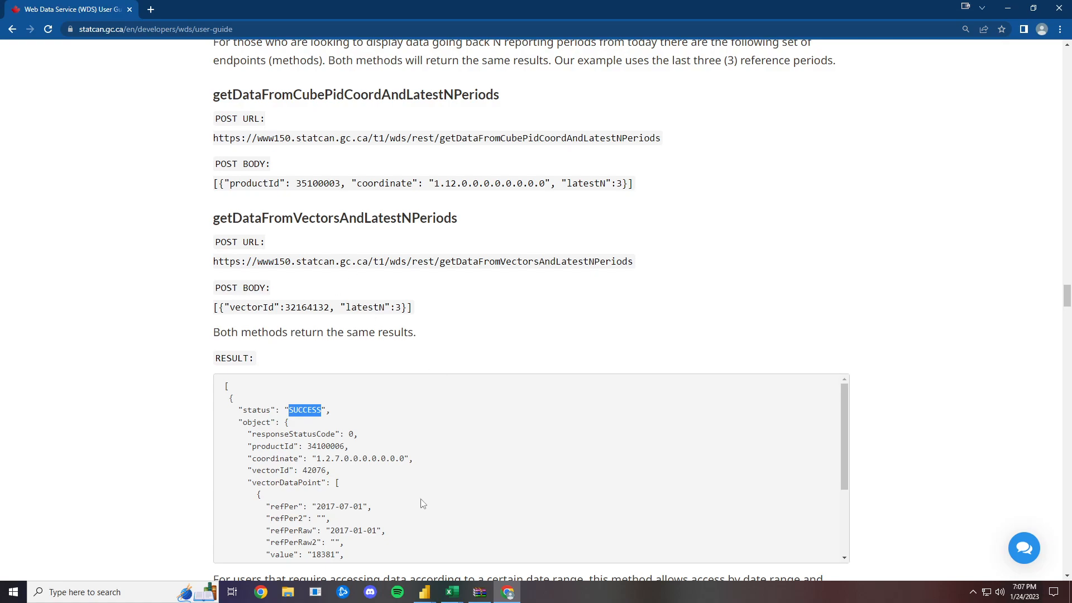
# - Switch to the Power Query Editor, create a blank query and open its code in the Advanced Editor
pyautogui.click(423, 595)
pyautogui.click(476, 557)
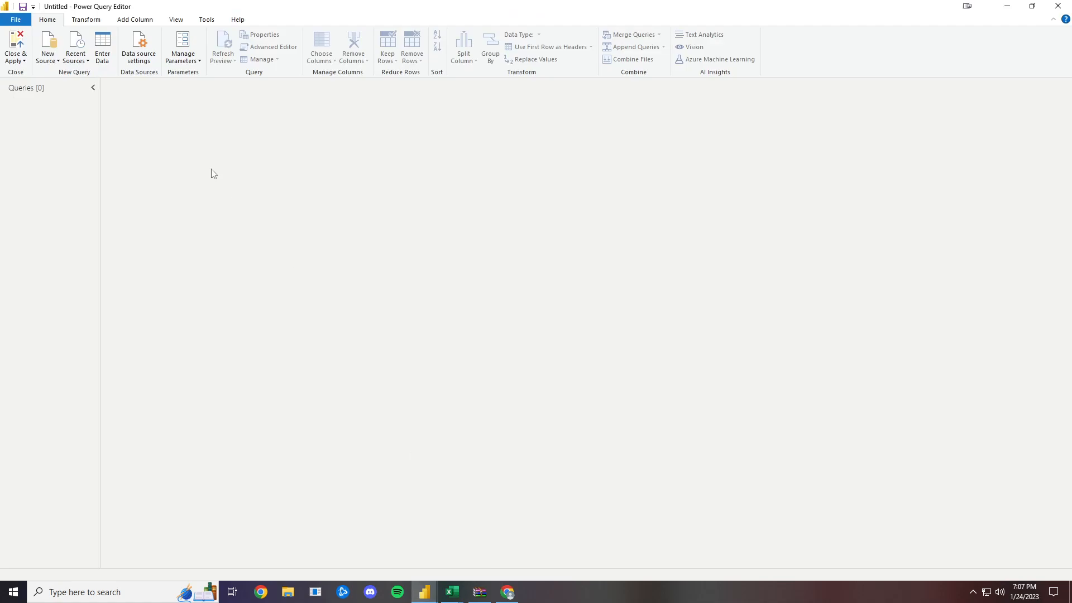
pyautogui.click(46, 65)
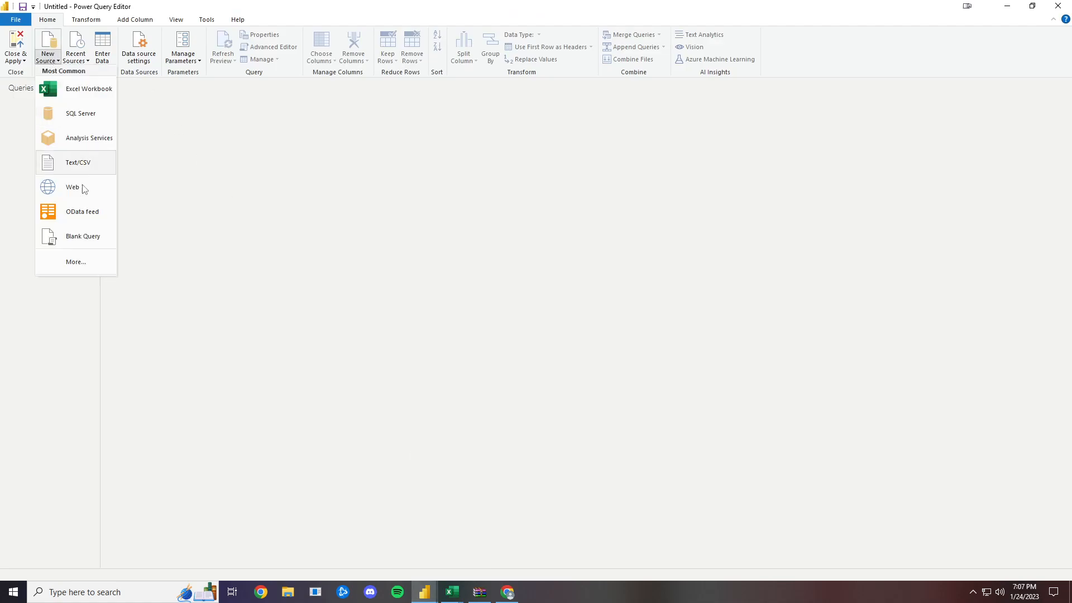
pyautogui.click(90, 237)
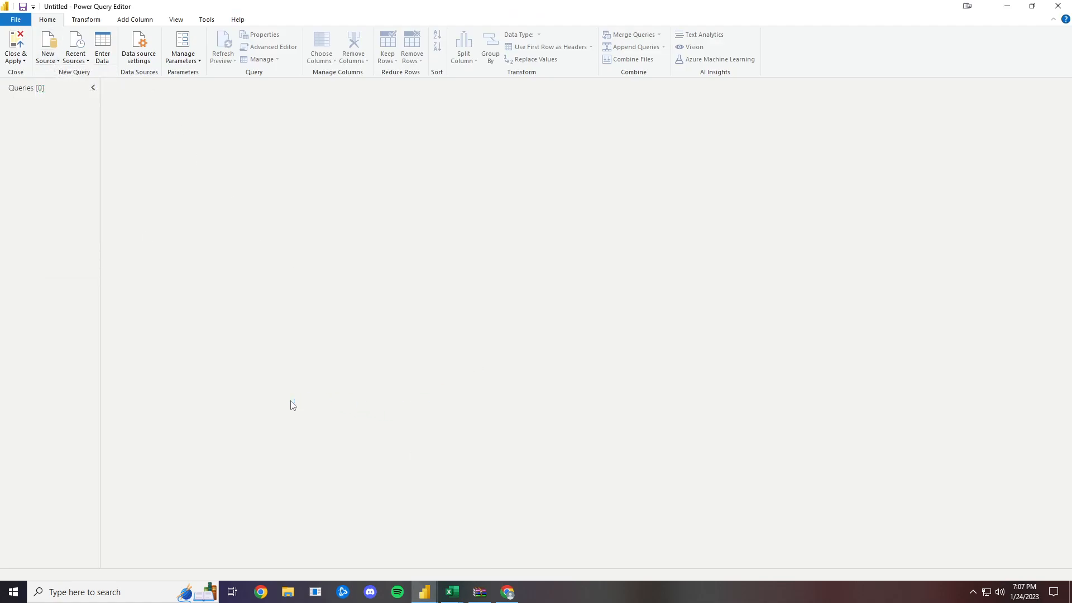
pyautogui.click(263, 48)
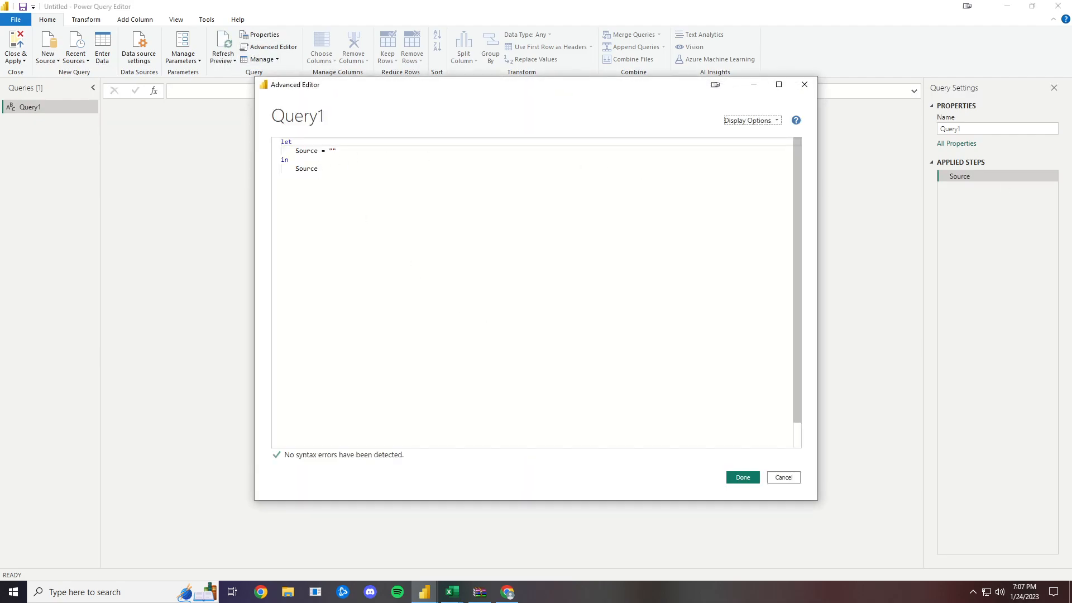
# - Insert blank lines above the Source line and begin a PostUrl variable assignment on the first one
pyautogui.click(297, 150)
pyautogui.press('Return')
pyautogui.press('Return')
pyautogui.click(393, 151)
pyautogui.write('Pos')
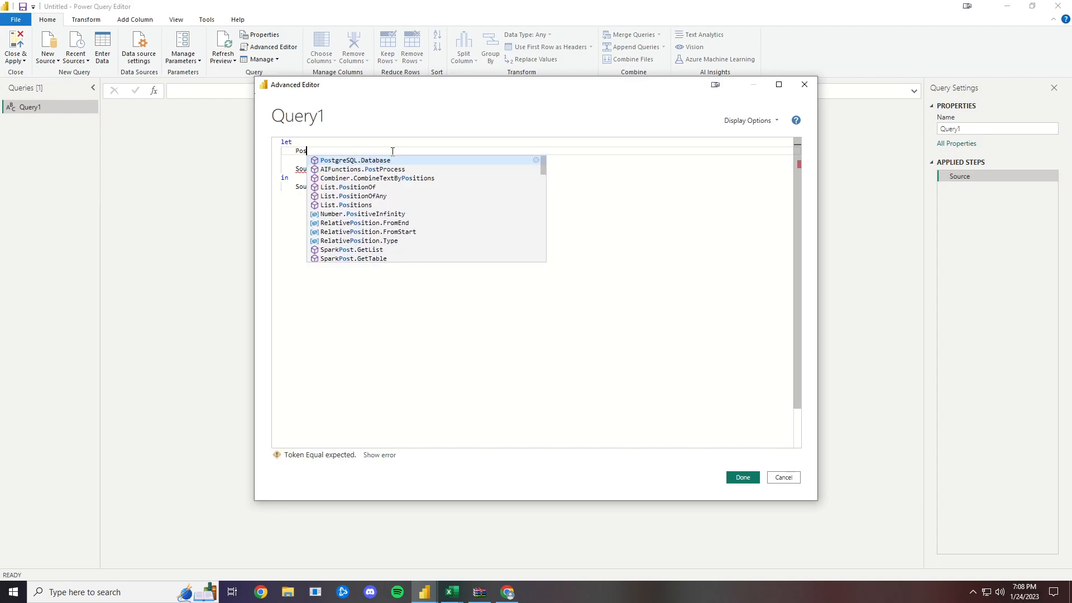
pyautogui.write('tUrl')
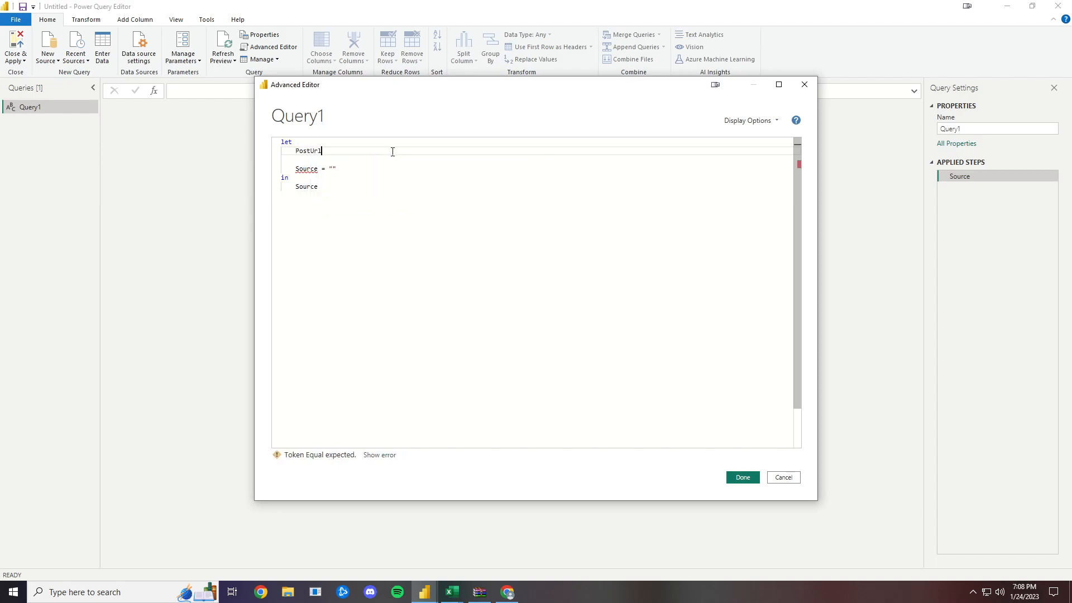
pyautogui.write(' =')
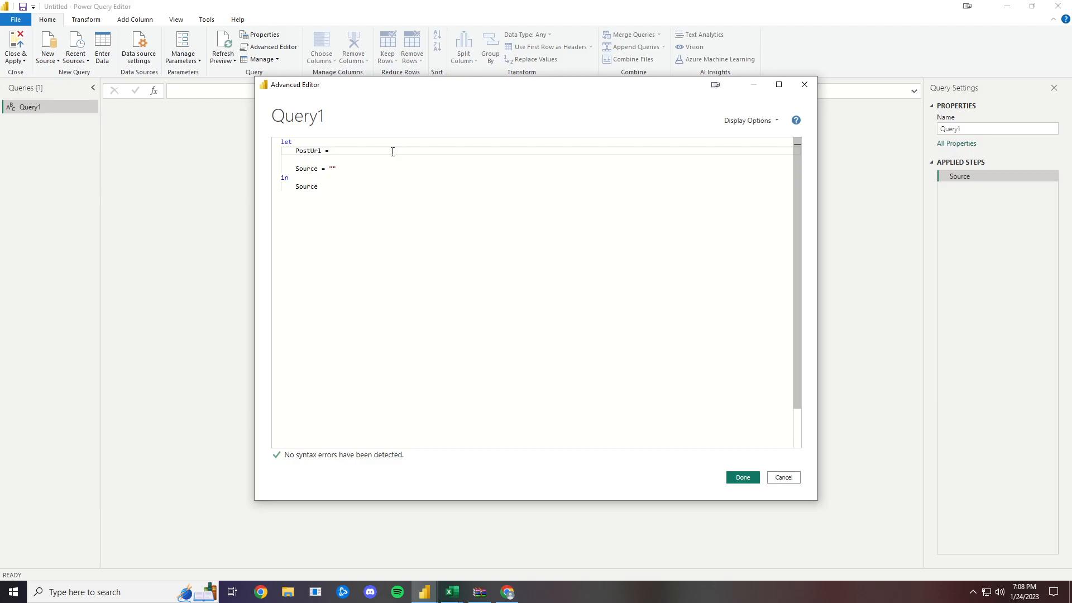
# - Copy the getDataFromCubePidCoordAndLatestNPeriods POST URL from the user guide in Chrome and assign it to PostUrl as a quoted string ending with a comma
pyautogui.click(508, 591)
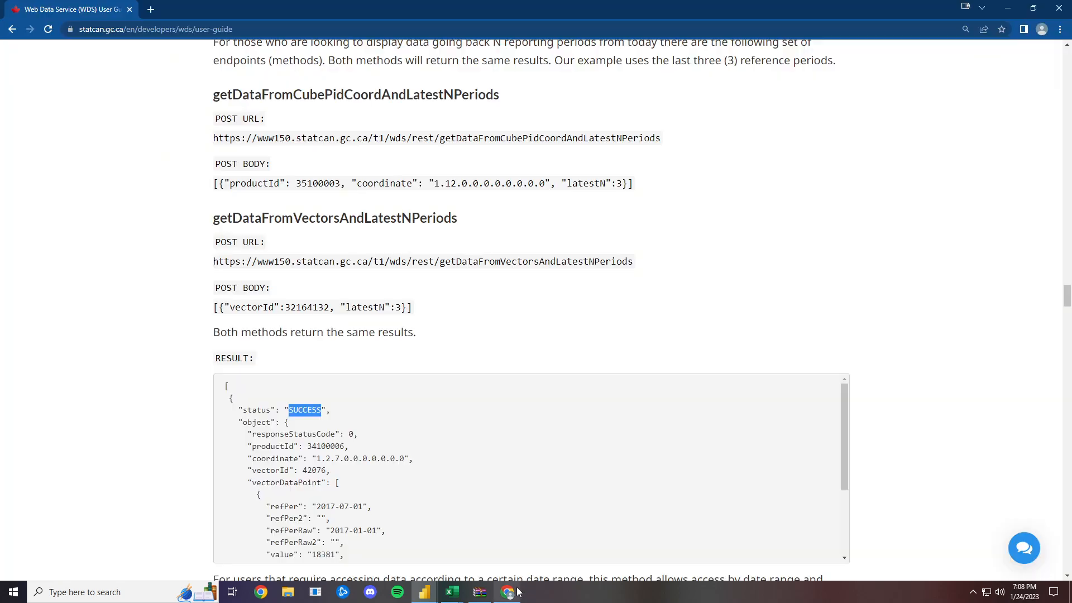
pyautogui.moveTo(213, 138); pyautogui.dragTo(675, 151)
pyautogui.hotkey('ctrl', 'c')
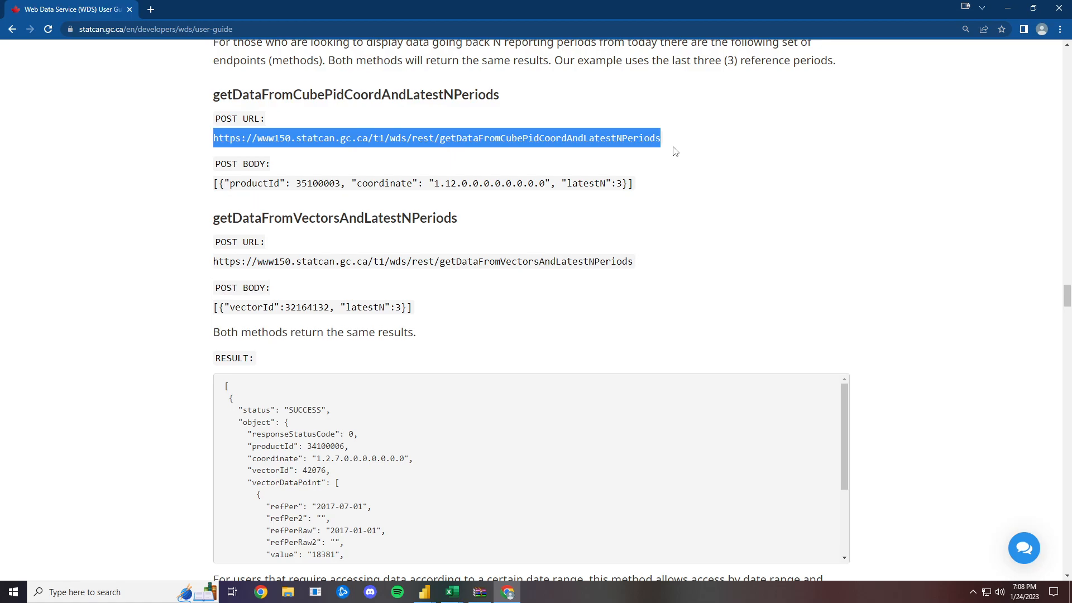
pyautogui.click(486, 595)
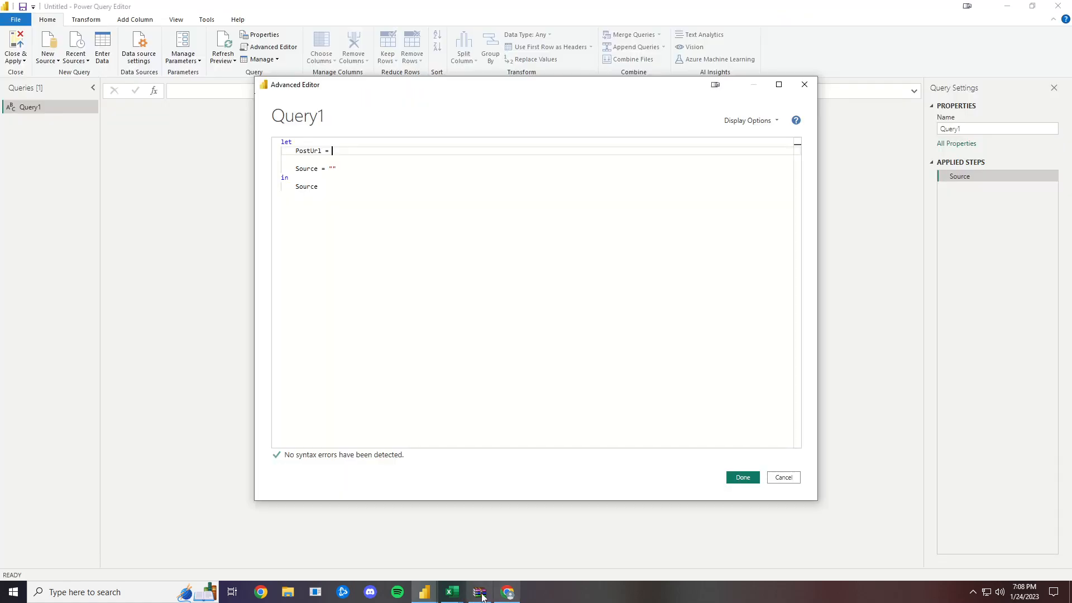
pyautogui.write('"')
pyautogui.hotkey('ctrl', 'v')
pyautogui.press('Right')
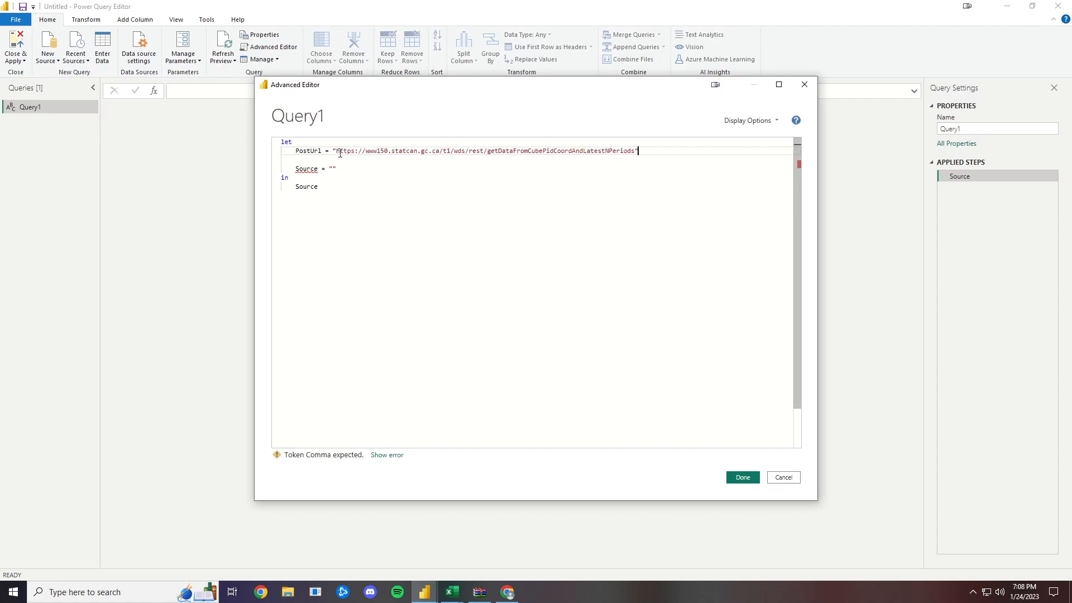
pyautogui.write(',')
pyautogui.press('Down')
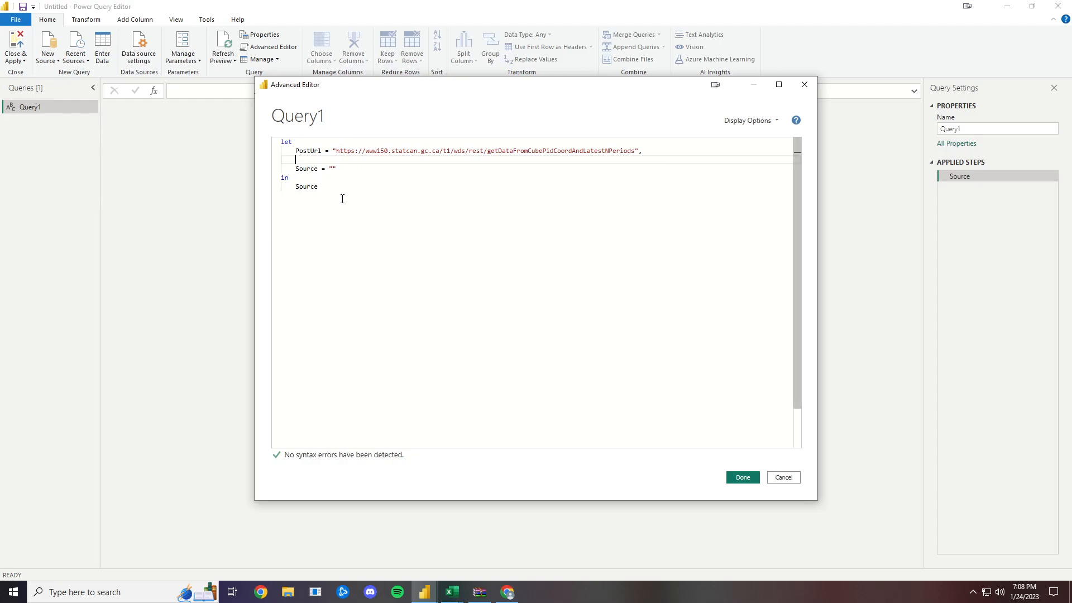
# - Add a PostBody variable holding an empty string, end its line with a comma, and apply the query code
pyautogui.write('PostBo')
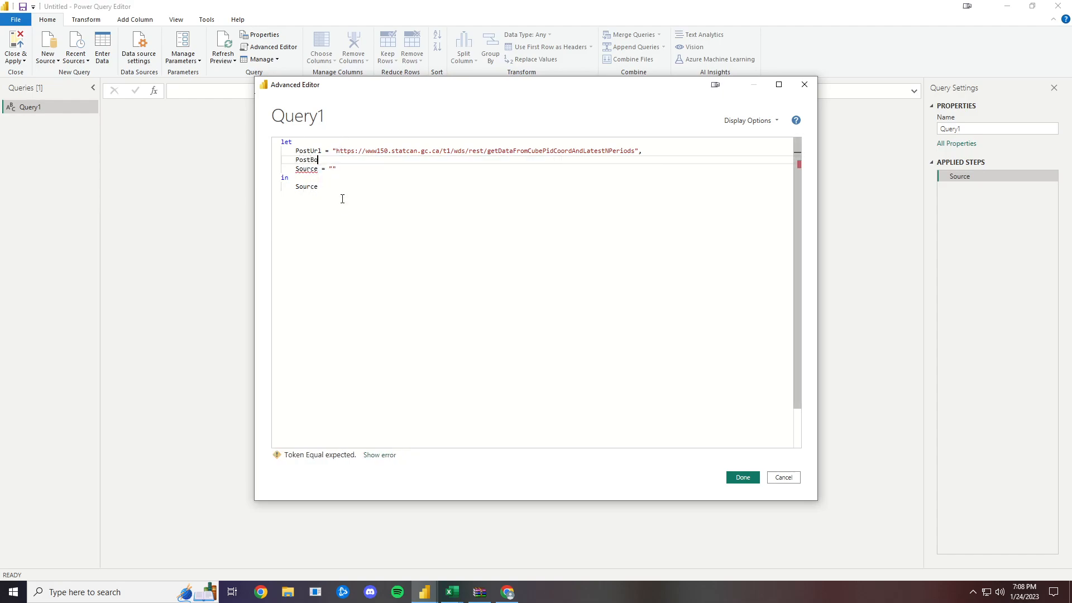
pyautogui.write('dy = "')
pyautogui.click(749, 477)
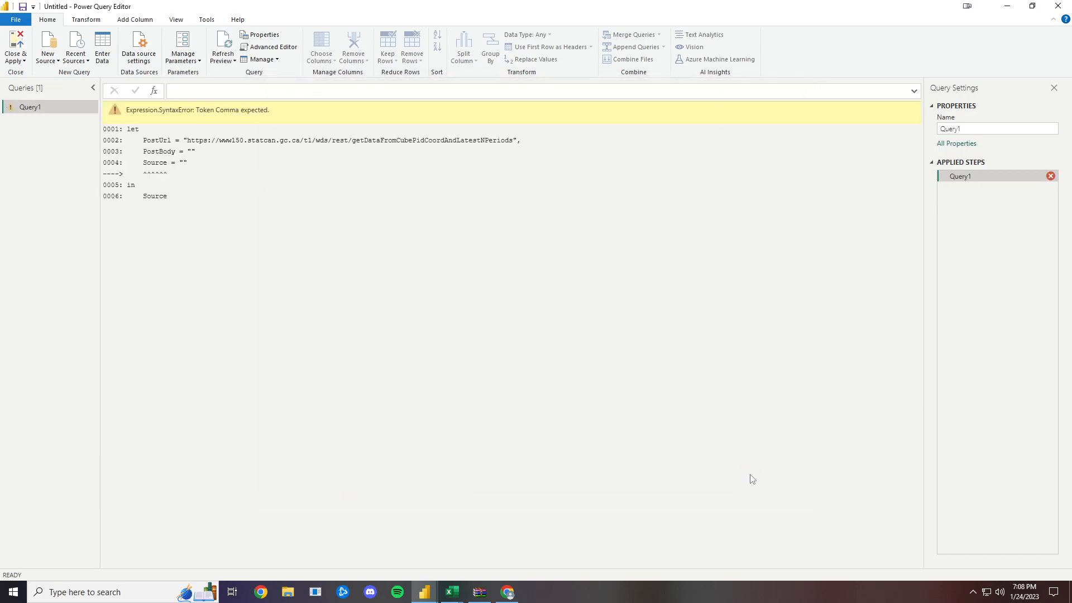
pyautogui.click(272, 48)
pyautogui.click(379, 158)
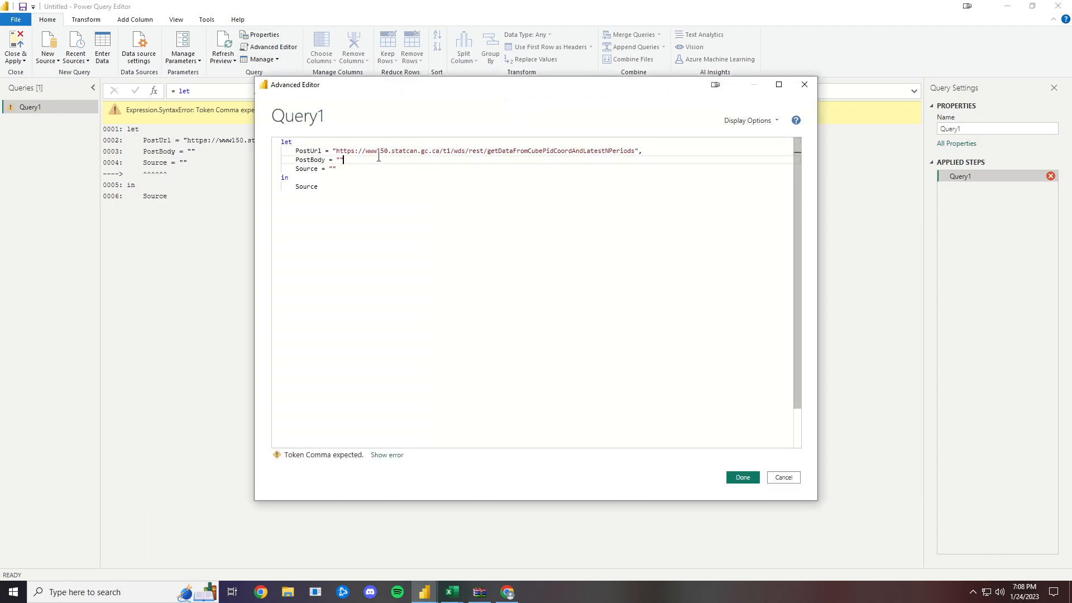
pyautogui.write(',')
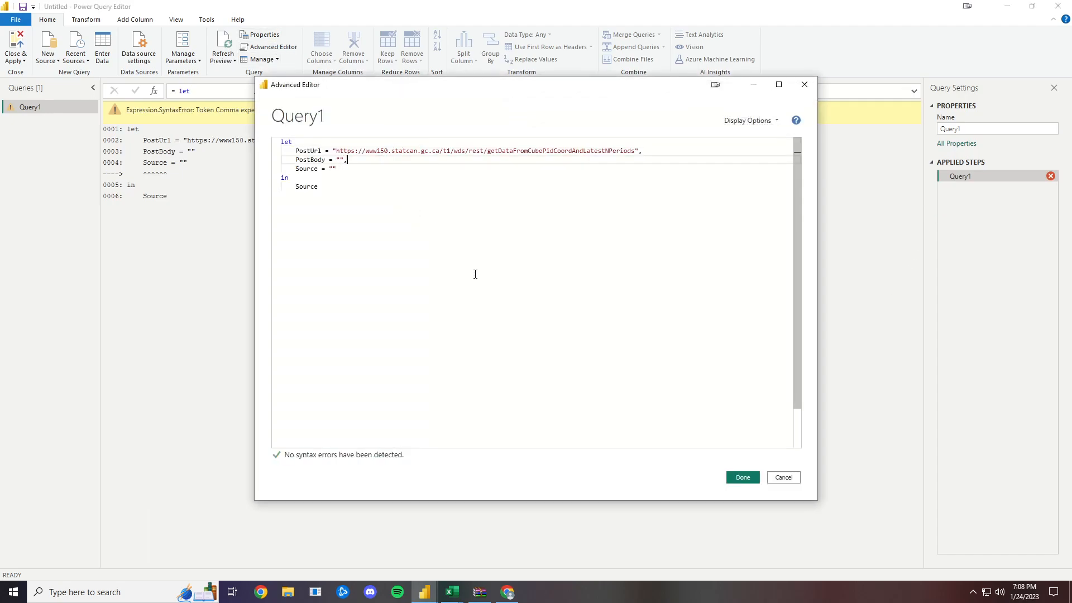
pyautogui.click(730, 476)
# - Copy the getDataFromCubePidCoordAndLatestNPeriods POST body from the user guide in Chrome and paste it as the PostBody step's value in Power Query
pyautogui.click(968, 187)
pyautogui.click(977, 177)
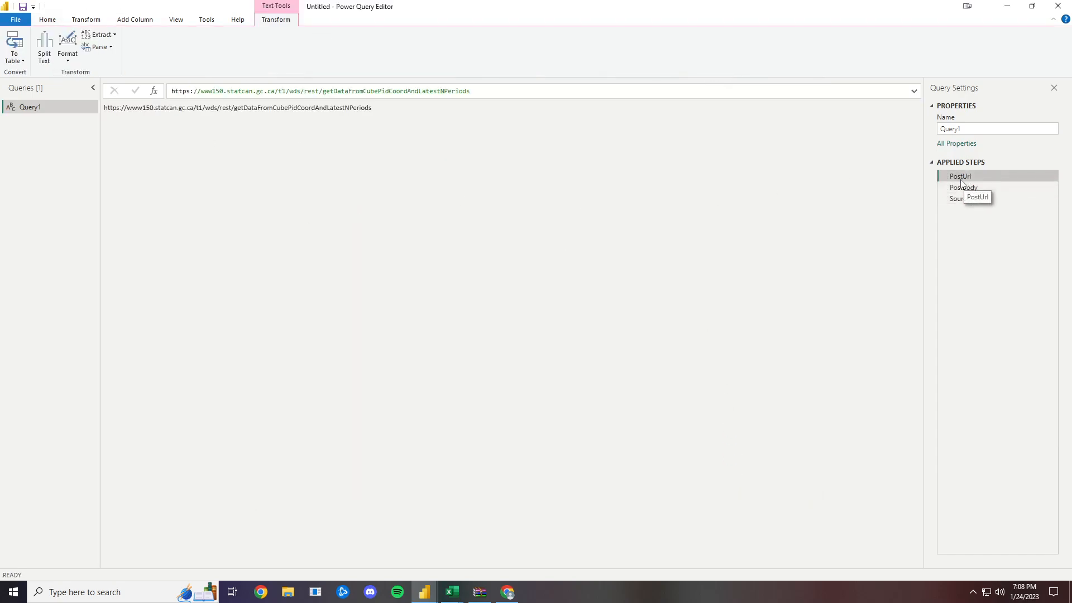
pyautogui.click(999, 192)
pyautogui.click(265, 91)
pyautogui.click(508, 595)
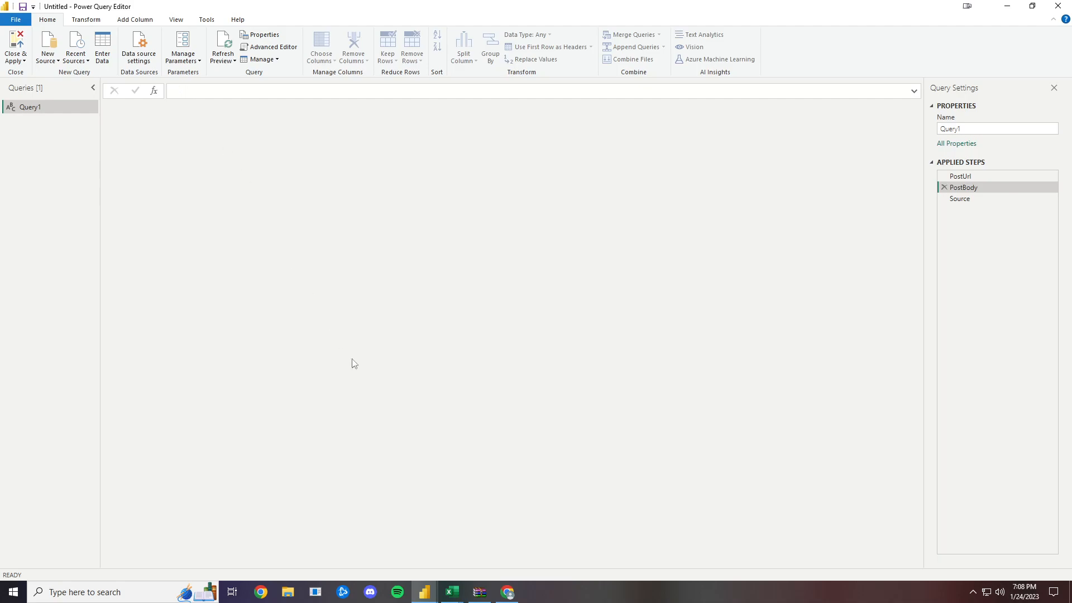
pyautogui.click(508, 593)
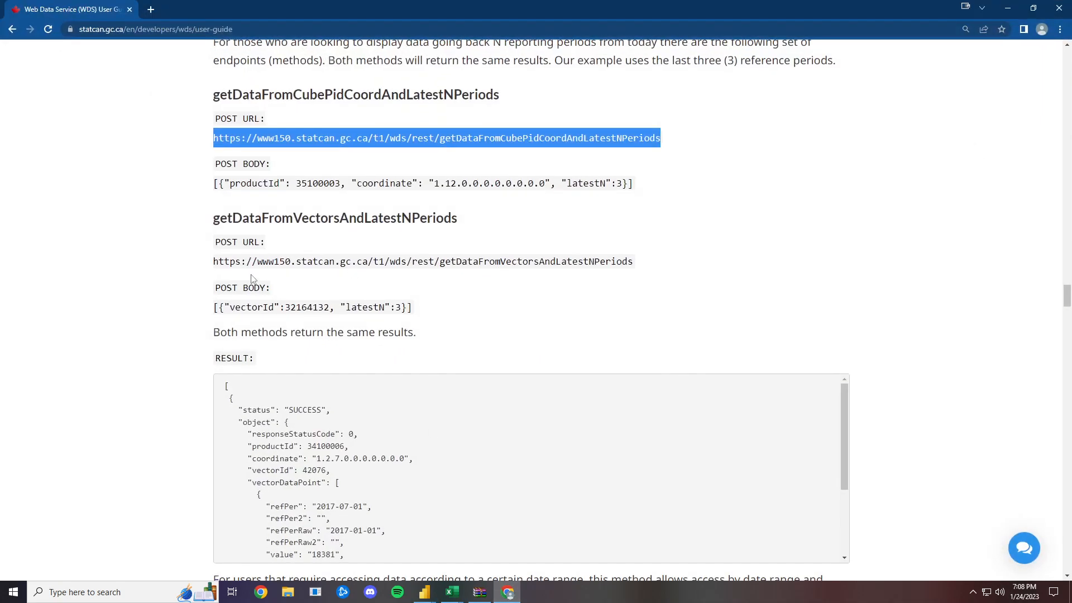
pyautogui.moveTo(213, 188); pyautogui.dragTo(632, 197)
pyautogui.hotkey('ctrl', 'c')
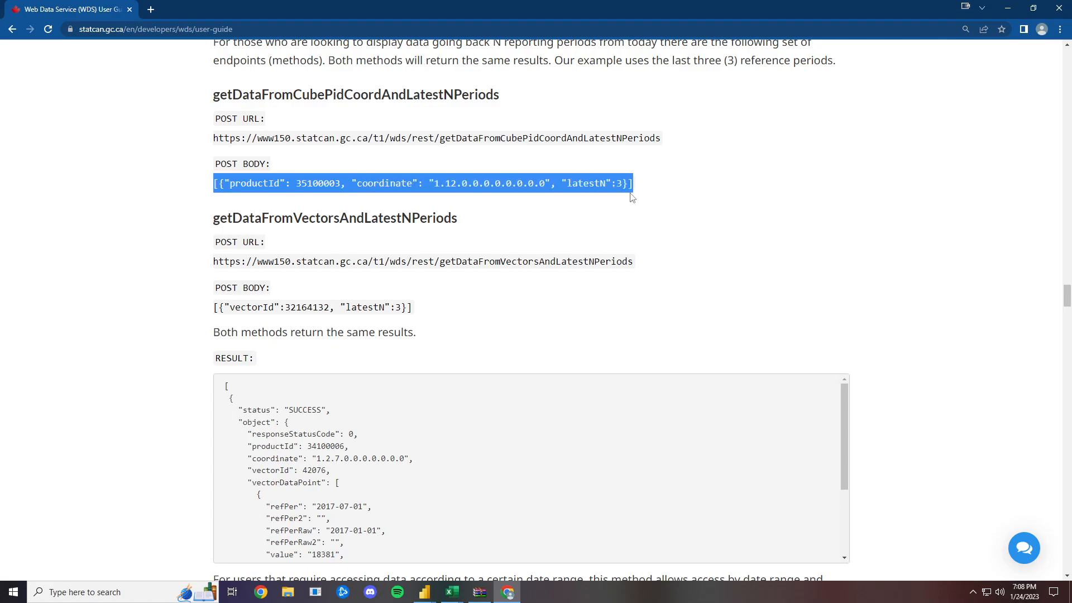
pyautogui.click(517, 594)
pyautogui.click(203, 91)
pyautogui.hotkey('ctrl', 'v')
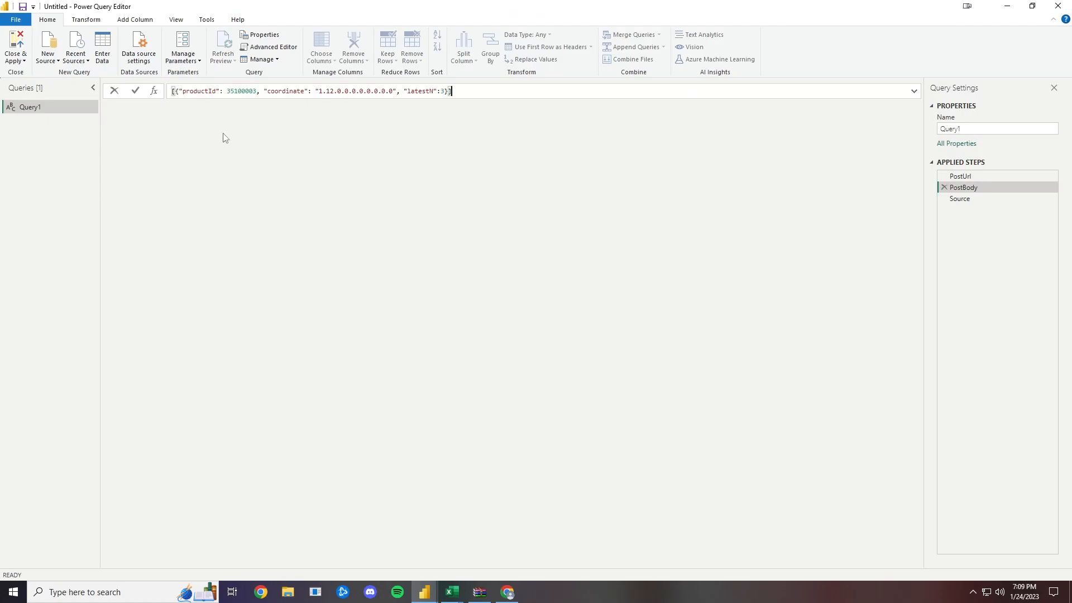
# - Reopen the query code in the Advanced Editor and replace Source's empty string with Json.Document wrapping Web.Contents
pyautogui.click(262, 50)
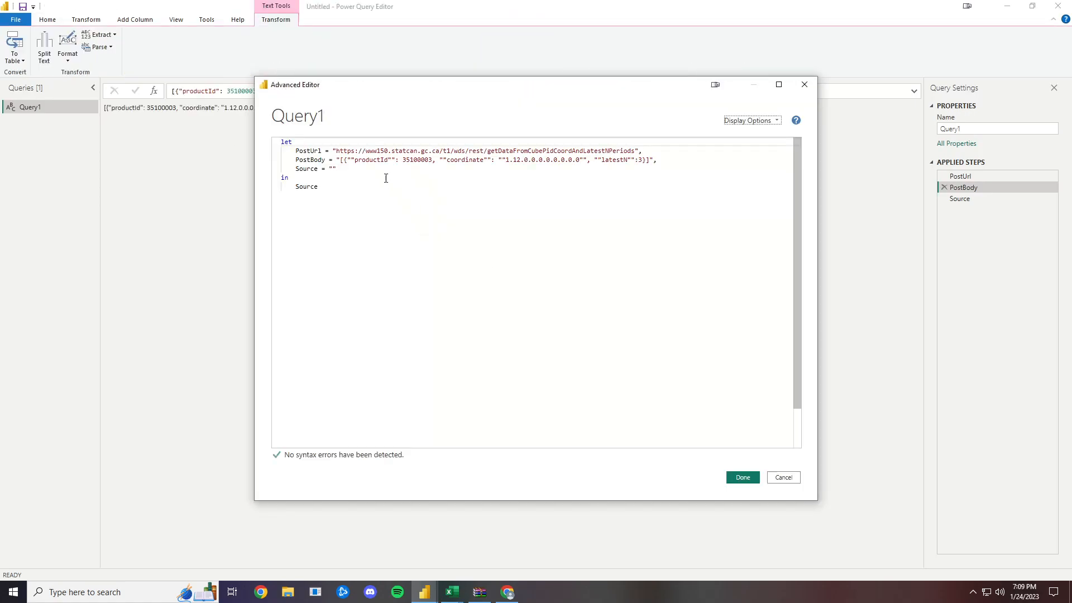
pyautogui.click(349, 161)
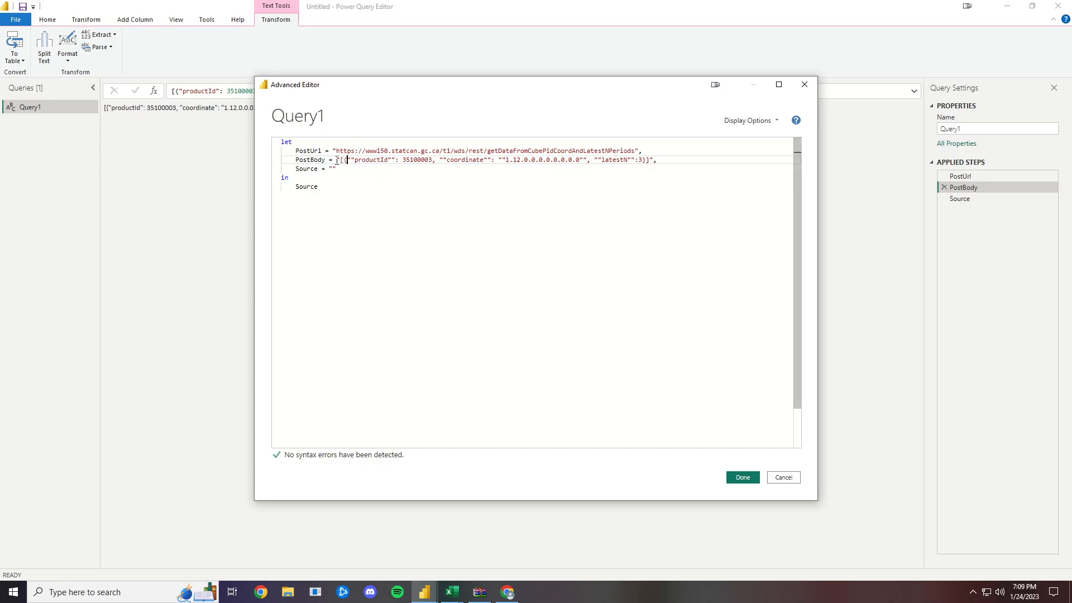
pyautogui.click(371, 171)
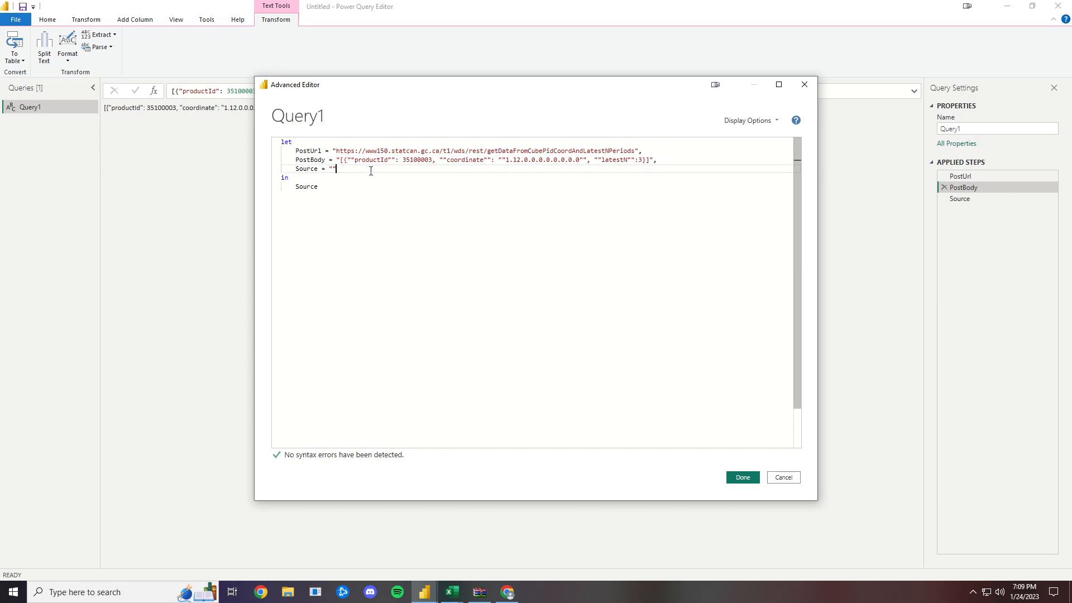
pyautogui.press('BackSpace')
pyautogui.press('BackSpace')
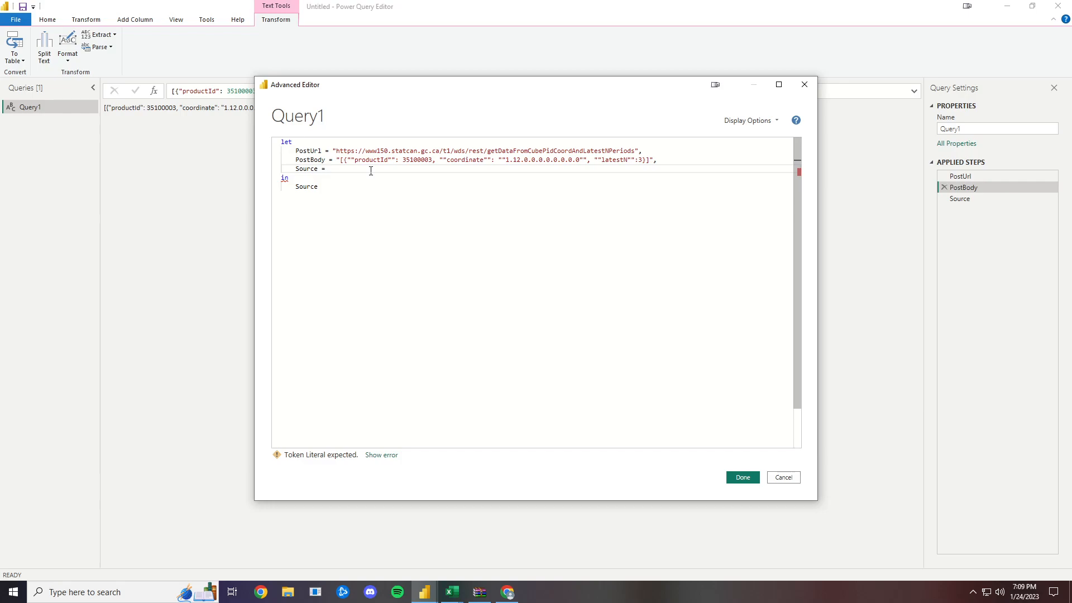
pyautogui.write('Json.Document')
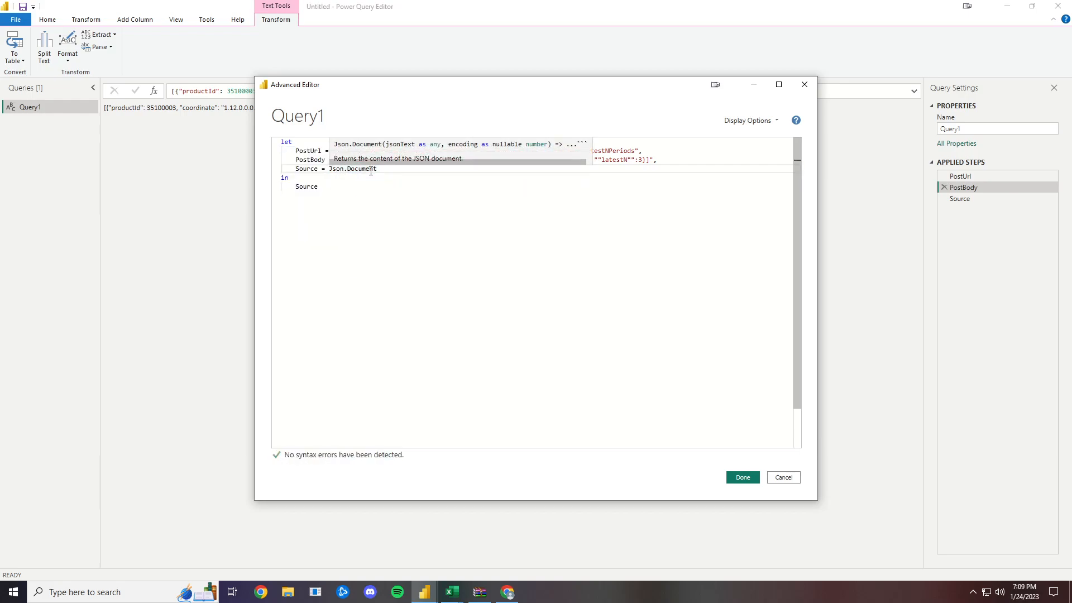
pyautogui.write('(web')
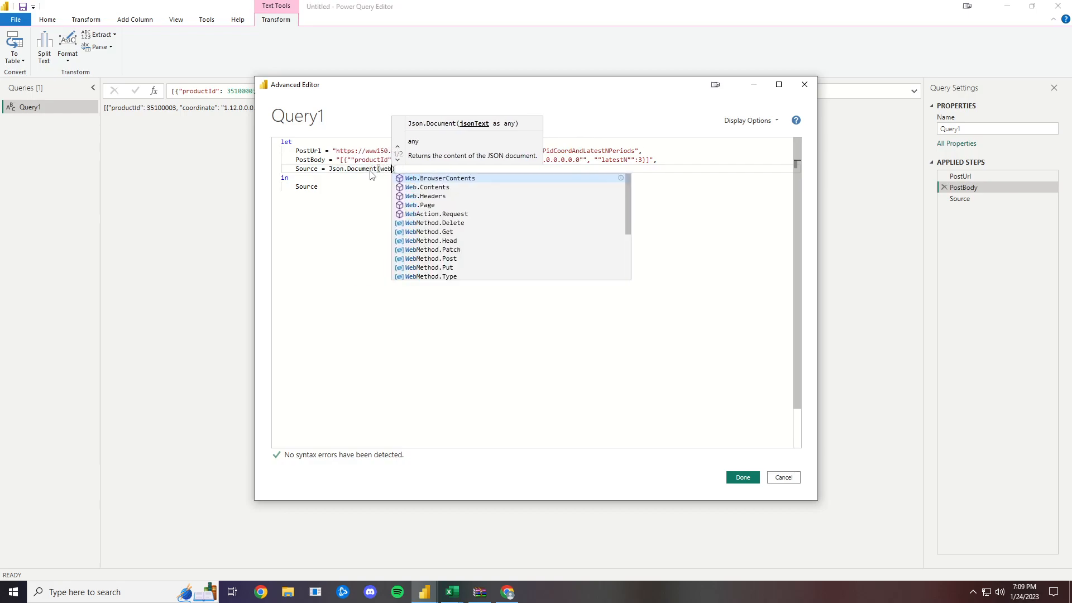
pyautogui.press('Down')
pyautogui.press('Tab')
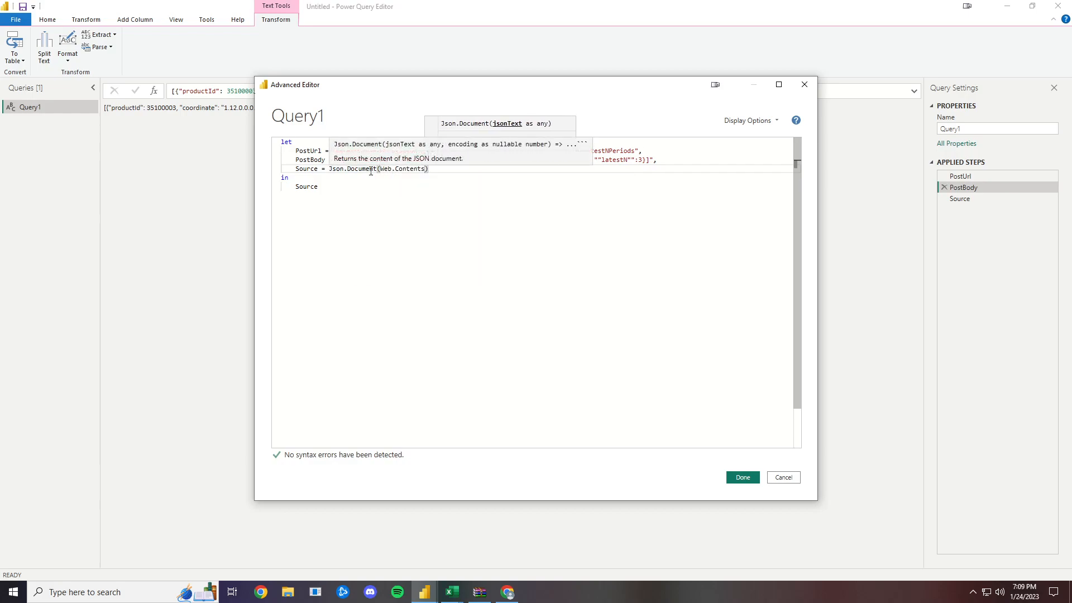
# - Give Web.Contents the PostUrl variable as its first argument, followed by a comma
pyautogui.press('Delete')
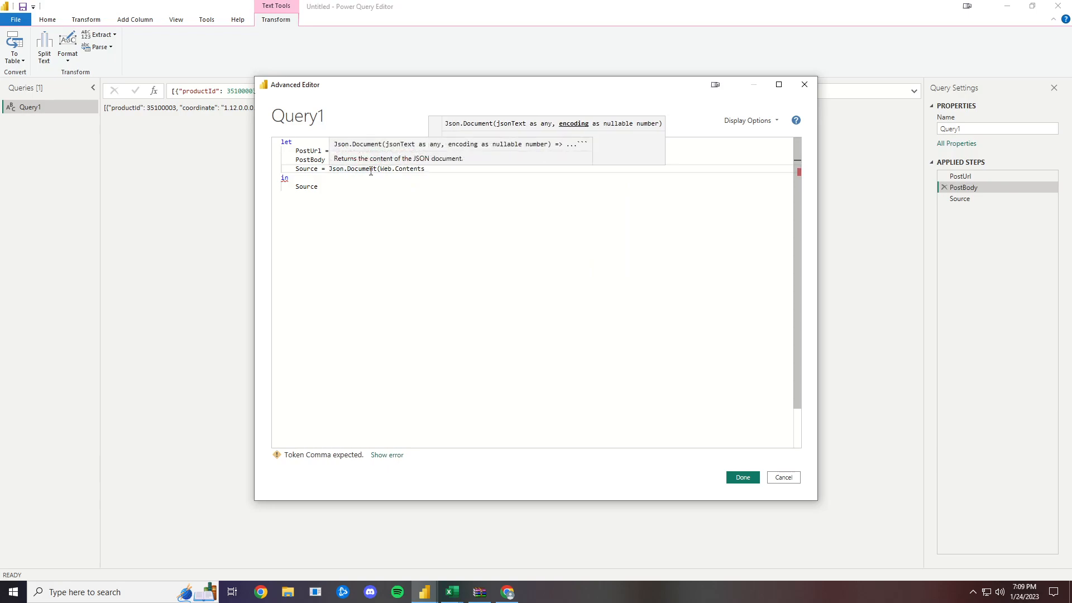
pyautogui.write('(')
pyautogui.write('Post')
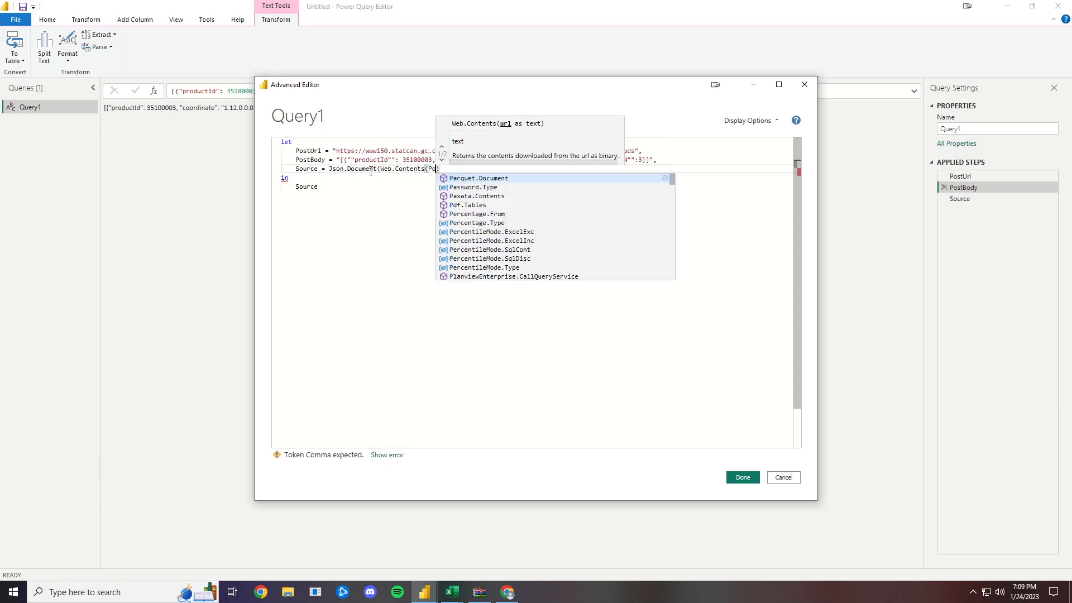
pyautogui.write('Url')
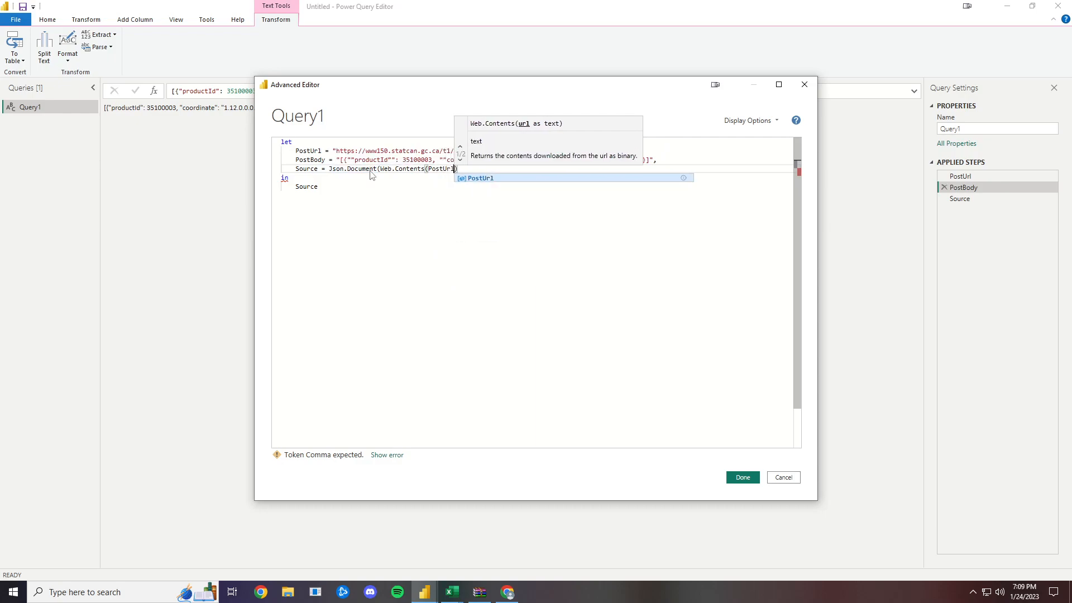
pyautogui.press('Tab')
pyautogui.write(',')
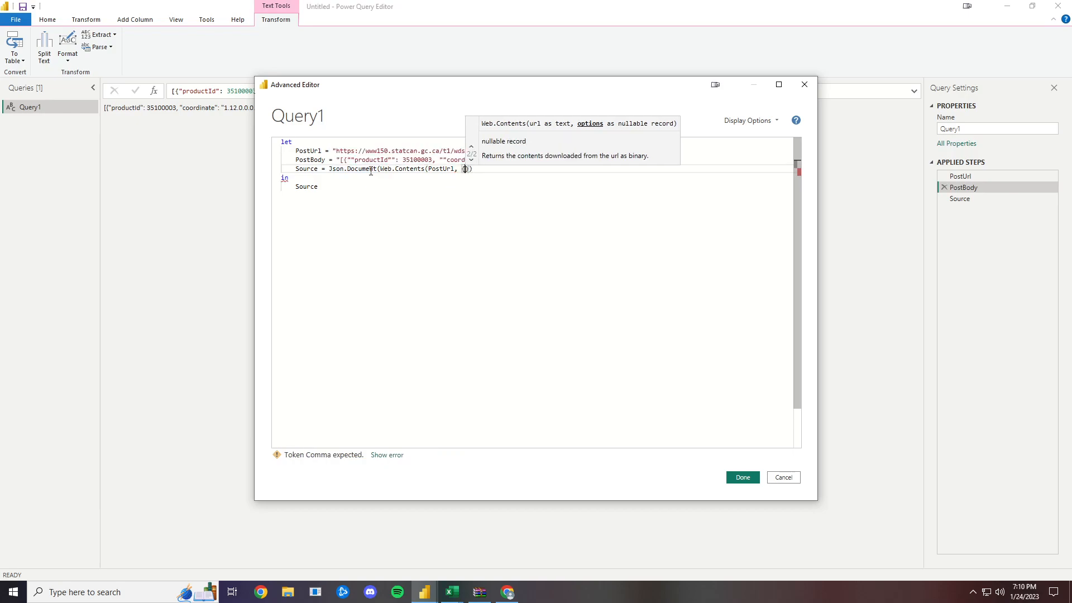
# - Start the Web.Contents options record in square brackets with a Headers record containing the field #"Content-Type"
pyautogui.press('BackSpace')
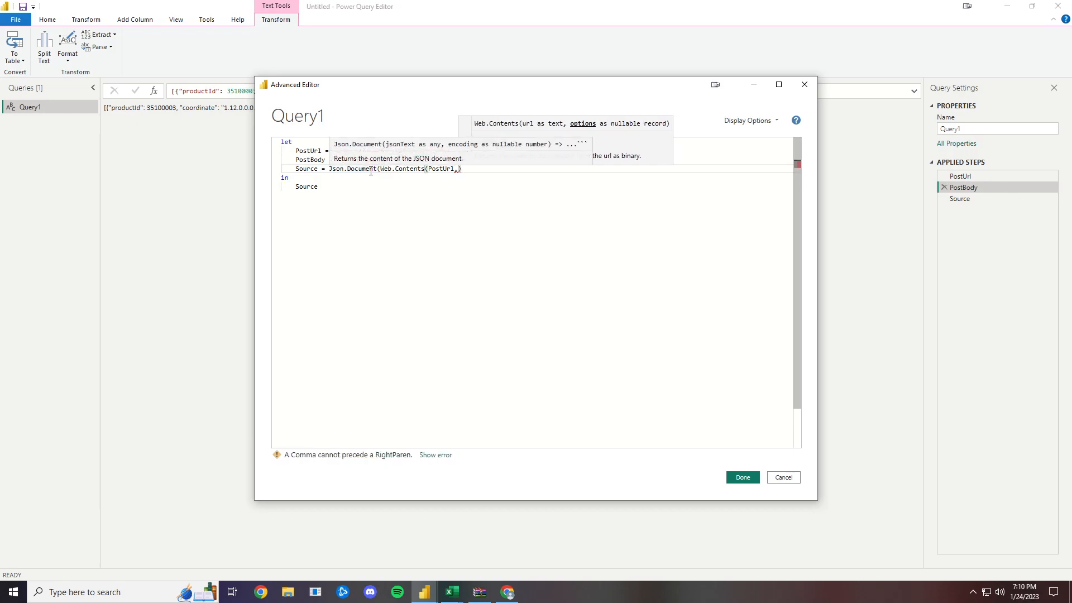
pyautogui.write('[')
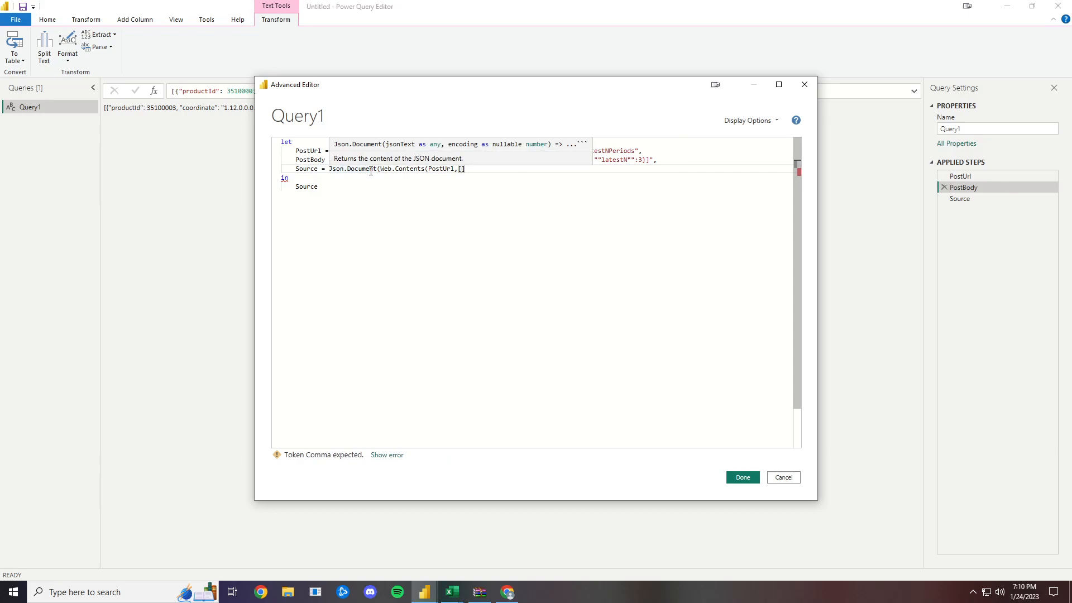
pyautogui.write('Headers = [#')
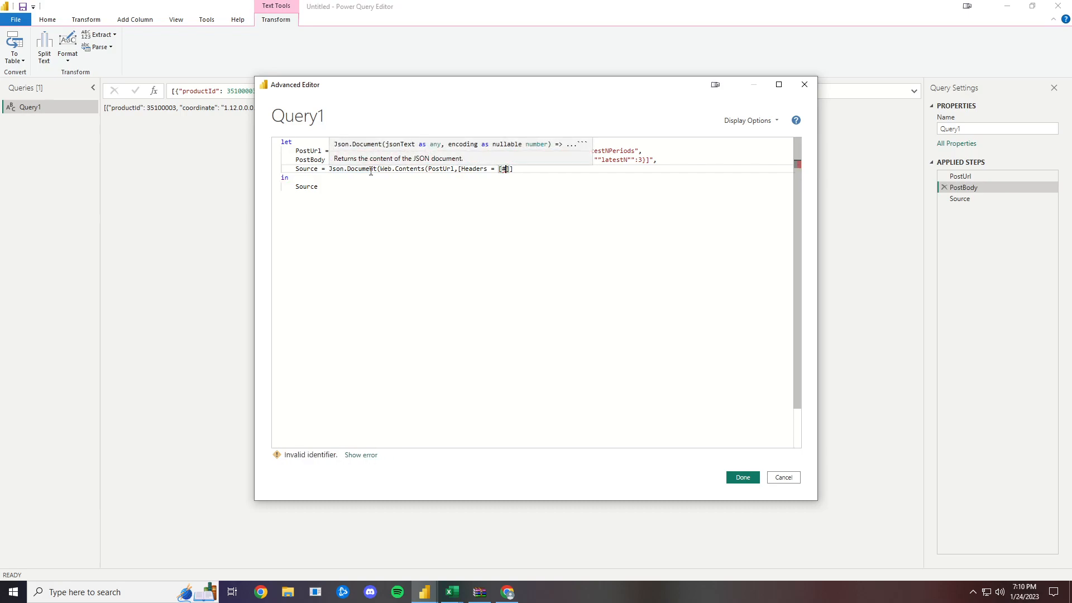
pyautogui.write('"')
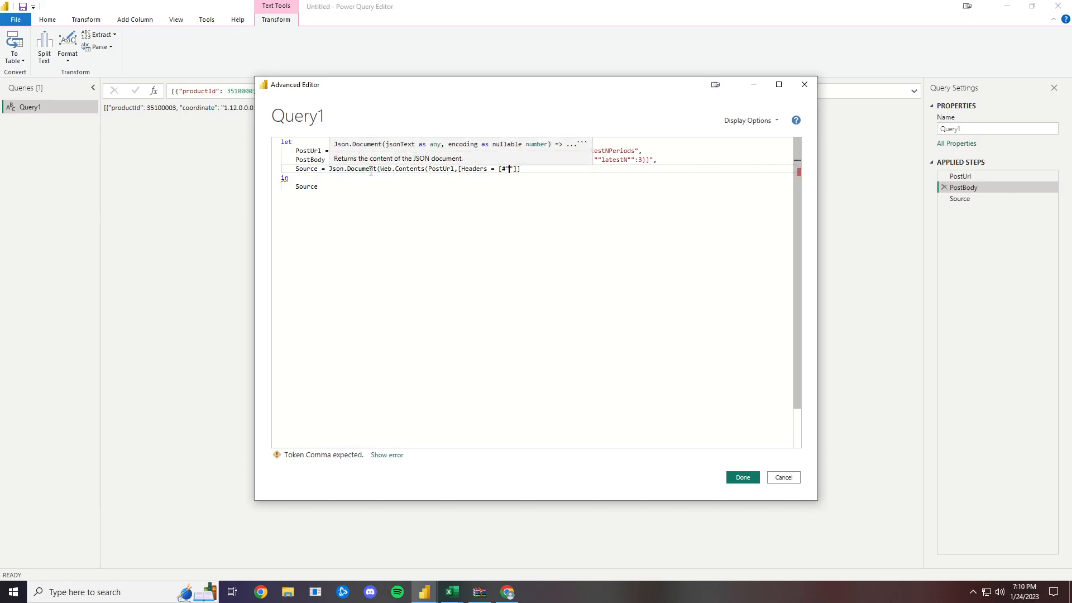
pyautogui.write('Conten')
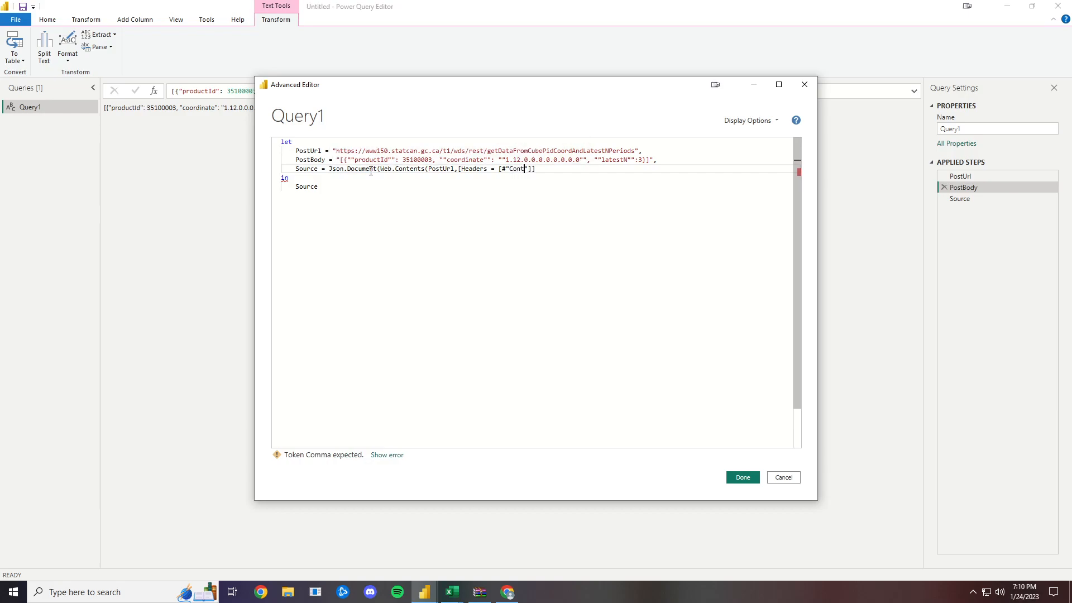
pyautogui.write('t')
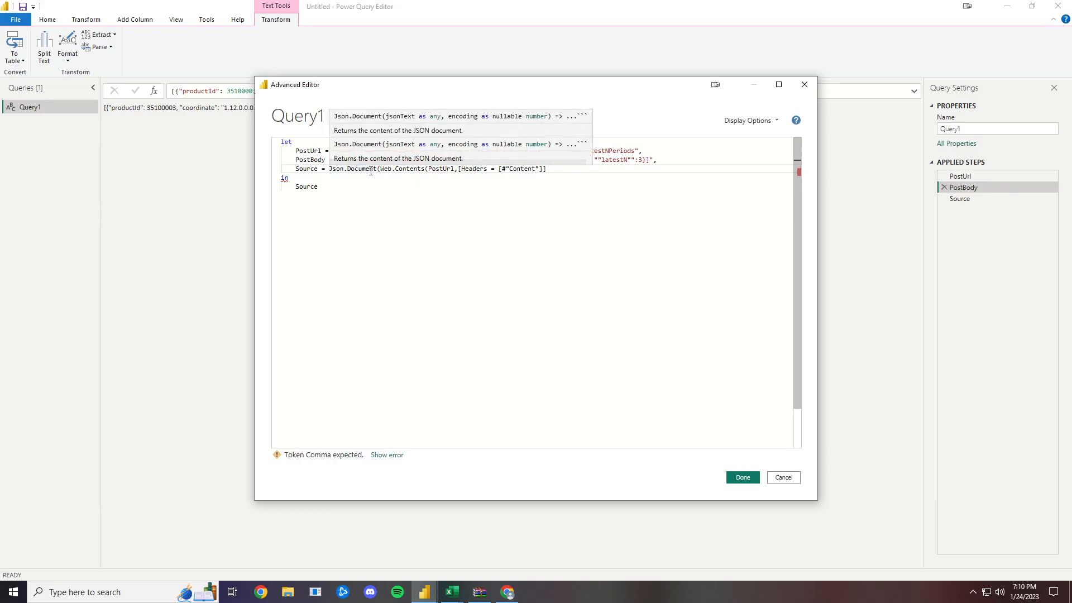
pyautogui.write('-Type')
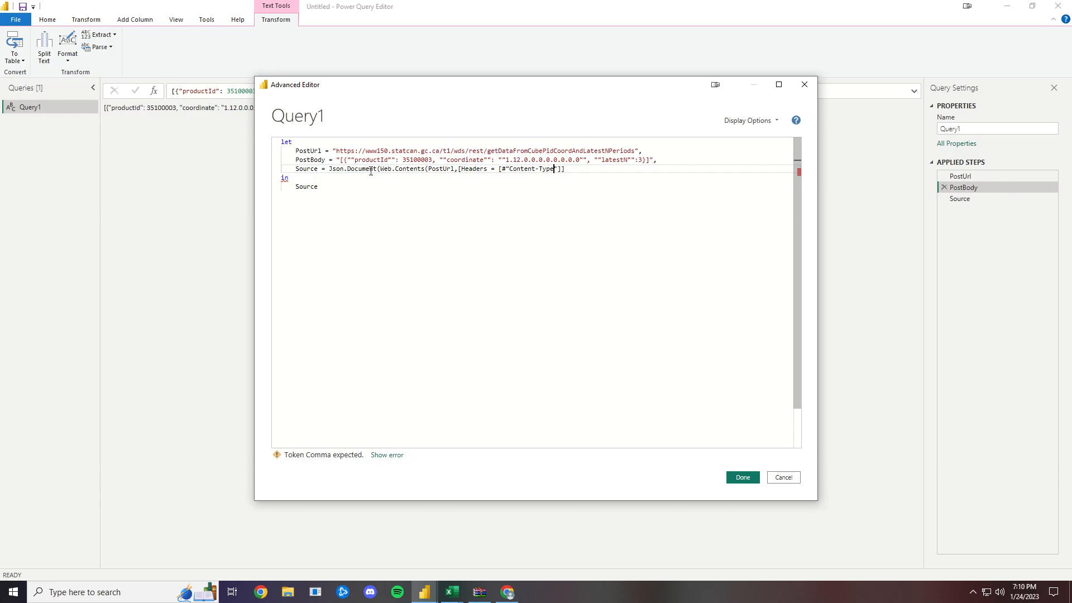
pyautogui.press('Right')
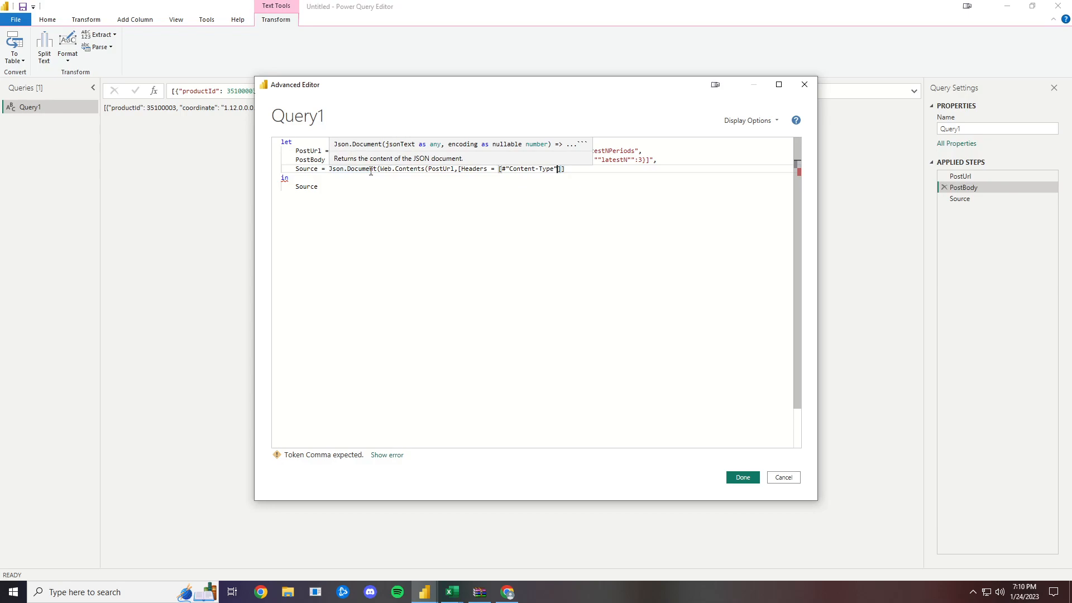
# - Assign "application/json" to the Content-Type header field
pyautogui.write('="application/json')
pyautogui.press('Right')
pyautogui.press('Right')
# - Add the option Content = Text.ToBinary(PostBody) after the Headers record and close the Web.Contents and Json.Document parentheses
pyautogui.write(', Content]')
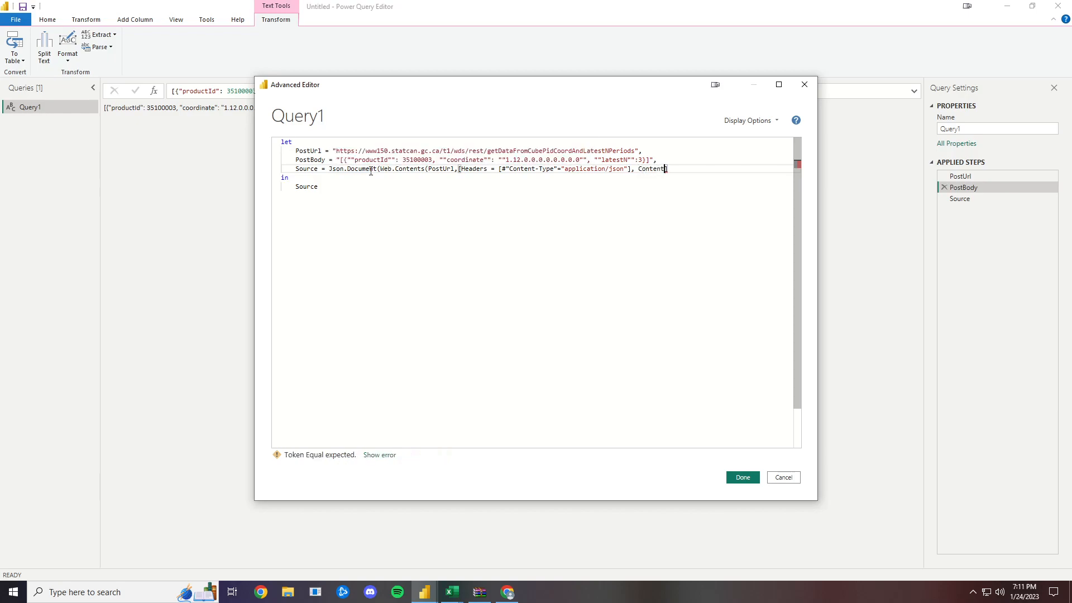
pyautogui.write(' = Tex')
pyautogui.write('t.ToBinary')
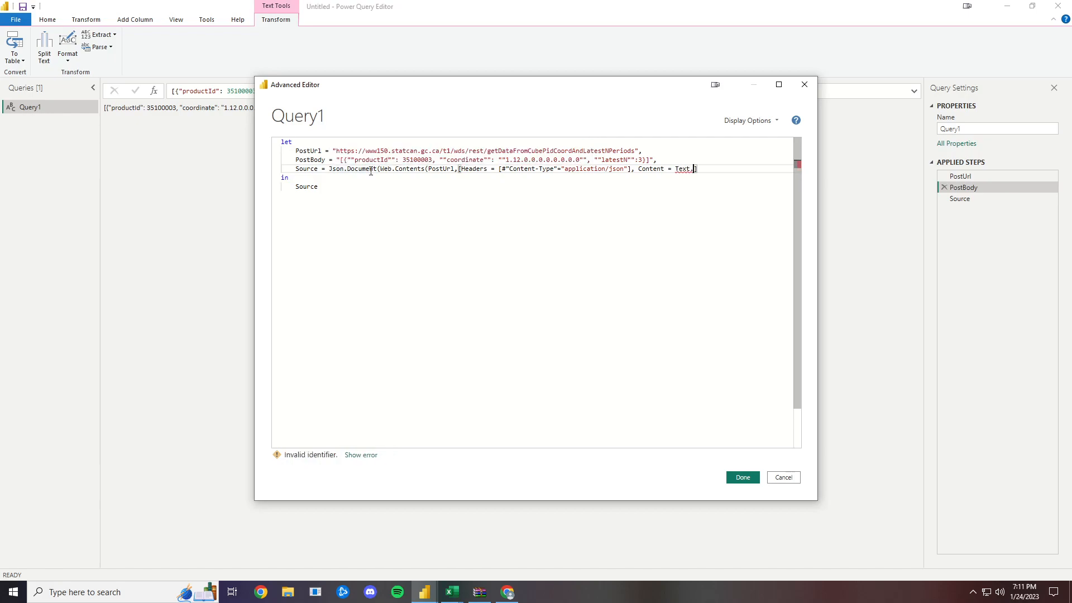
pyautogui.write('(PostBody)')
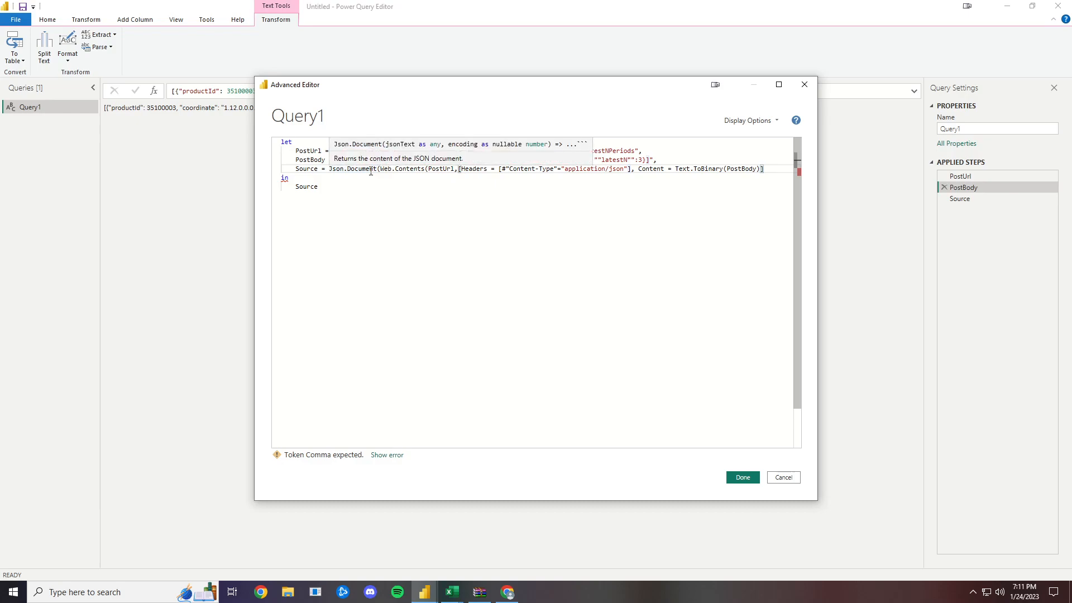
pyautogui.write('))')
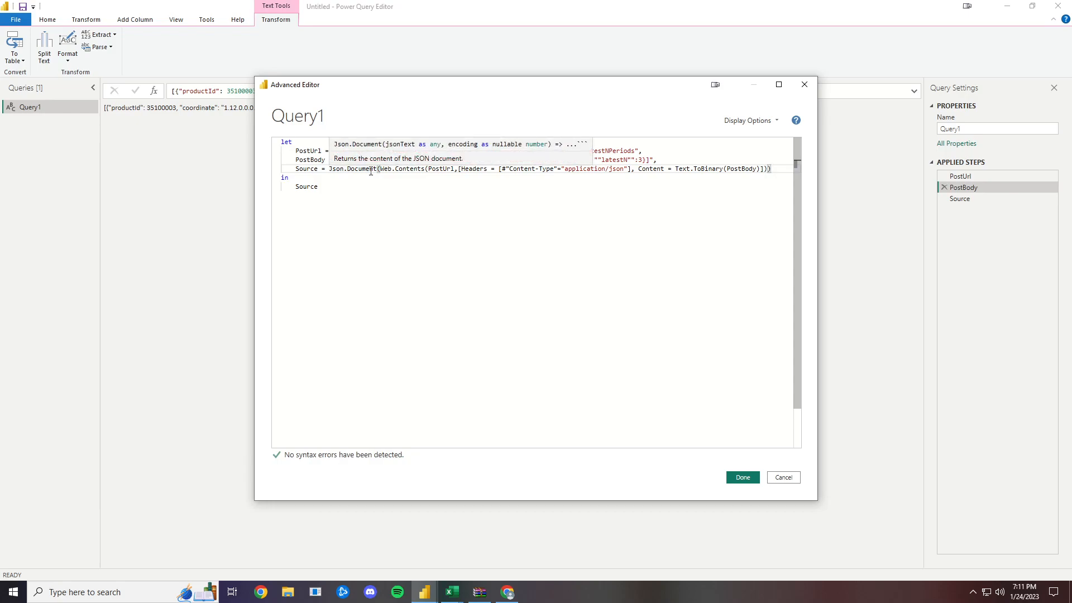
# - Apply the query code and convert the resulting list to a table with delimiter None and extra columns shown as errors
pyautogui.click(743, 478)
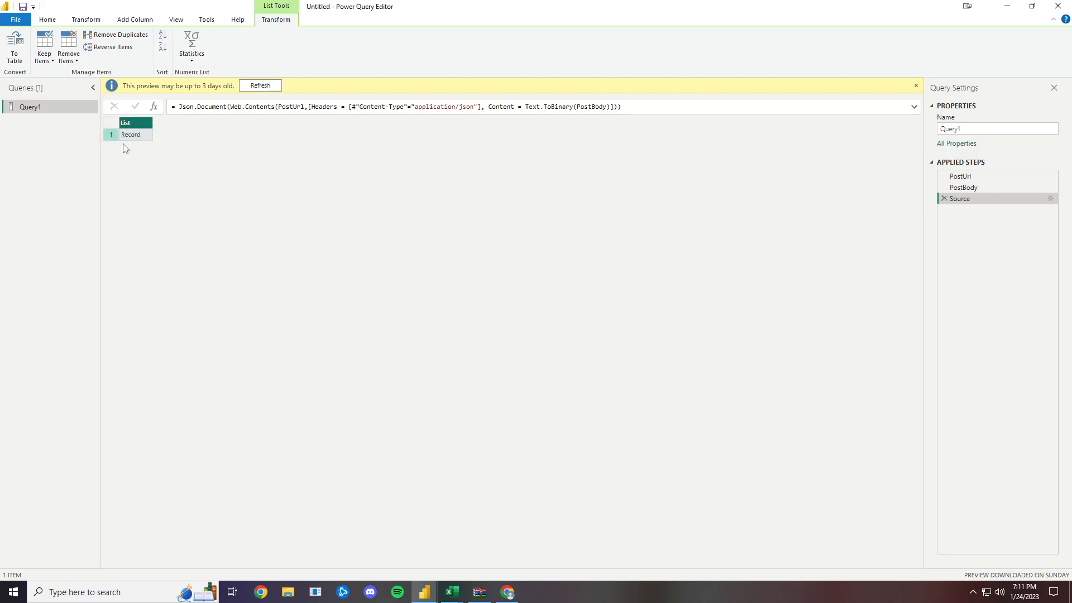
pyautogui.click(16, 50)
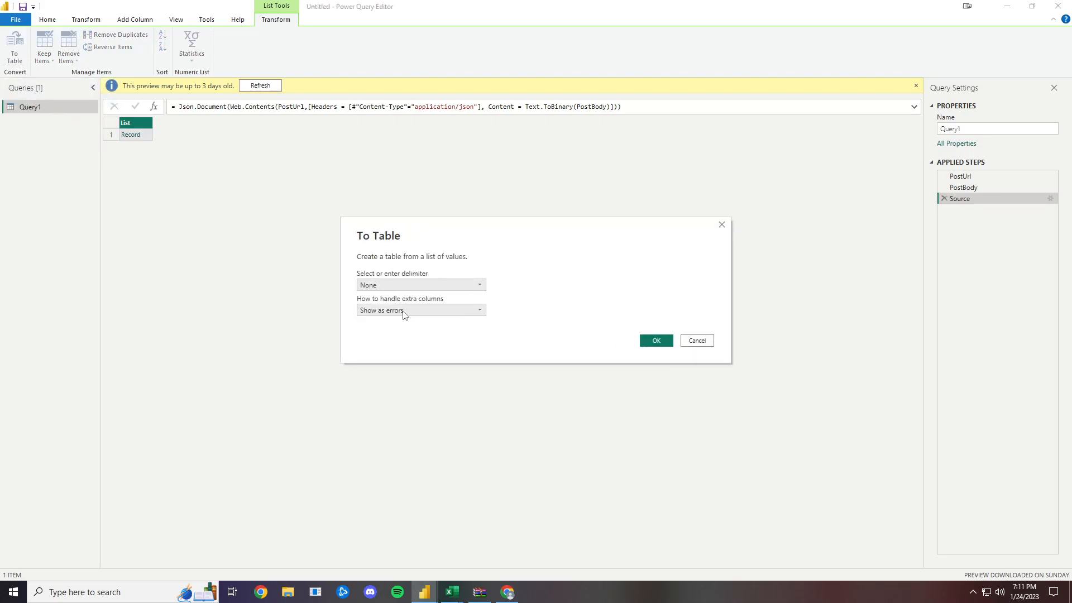
pyautogui.click(651, 342)
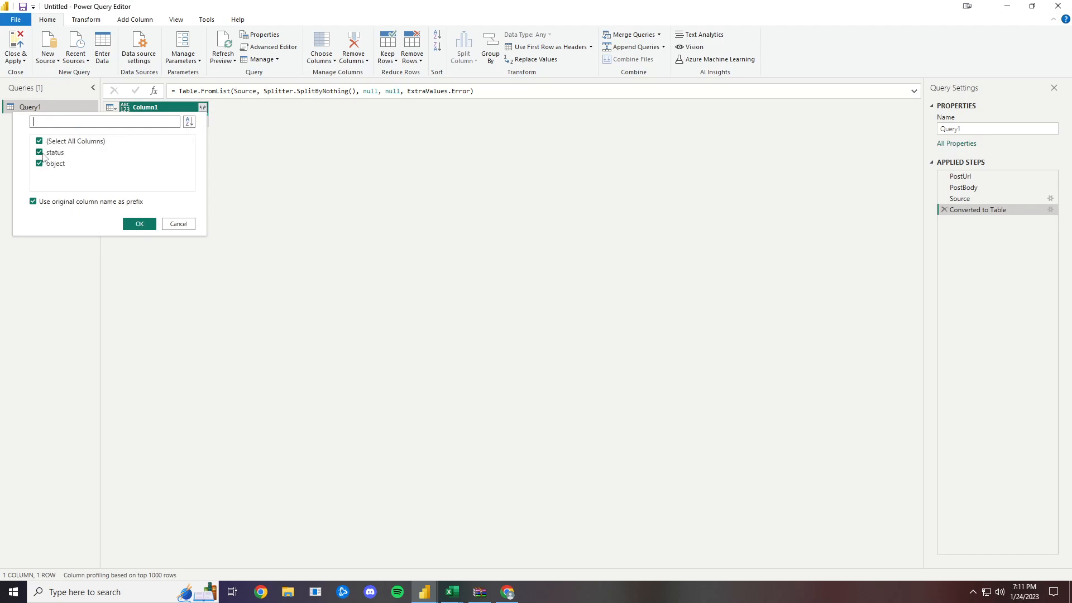
# - Expand Column1 to only its object field without the original name as prefix, and expand object into all its fields
pyautogui.click(49, 206)
pyautogui.click(54, 157)
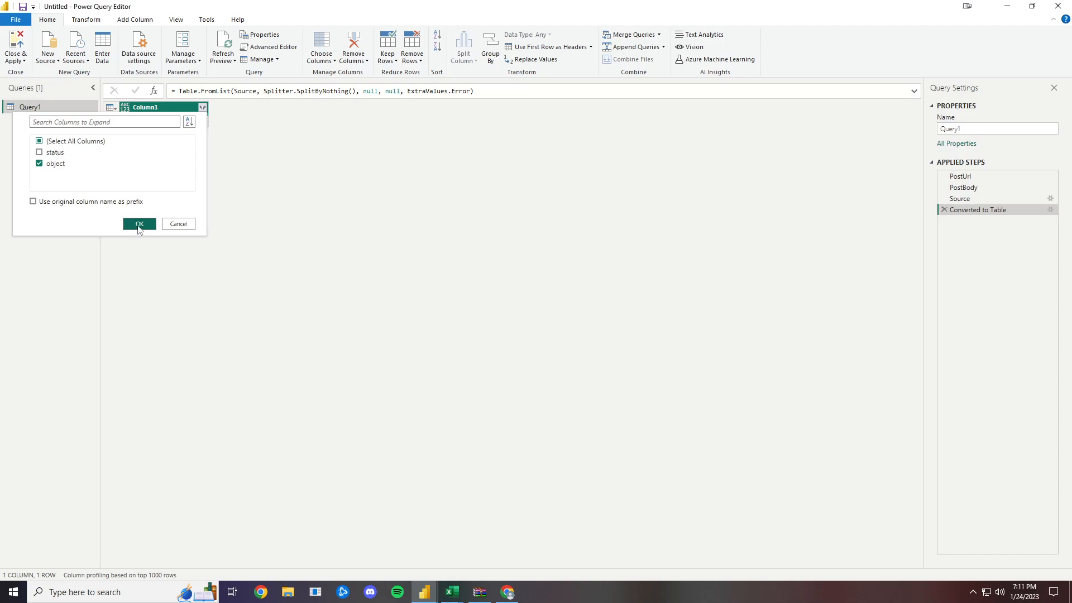
pyautogui.click(140, 224)
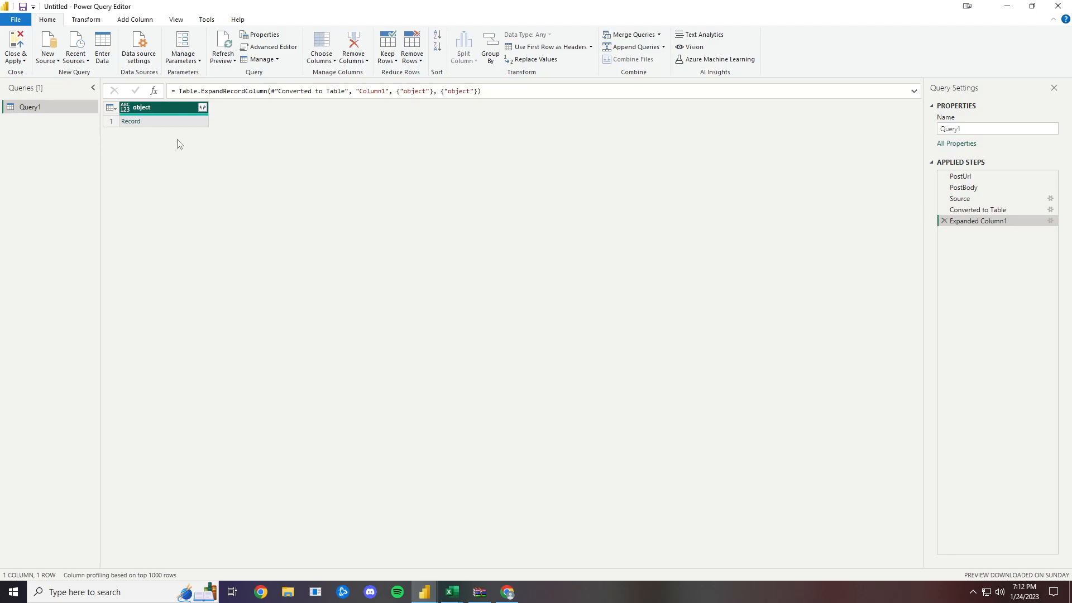
pyautogui.click(202, 108)
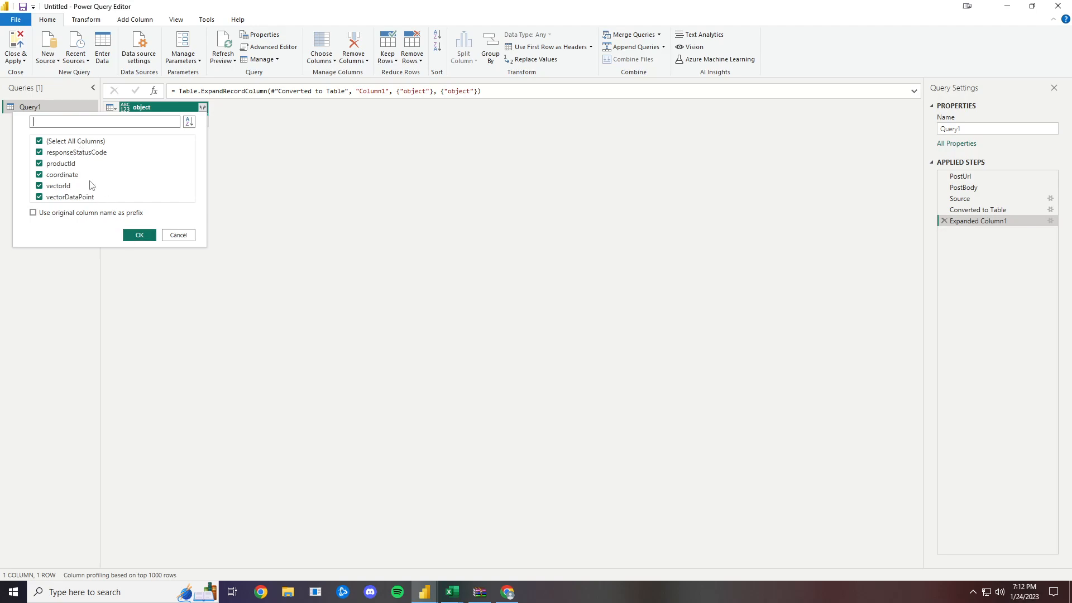
pyautogui.click(148, 232)
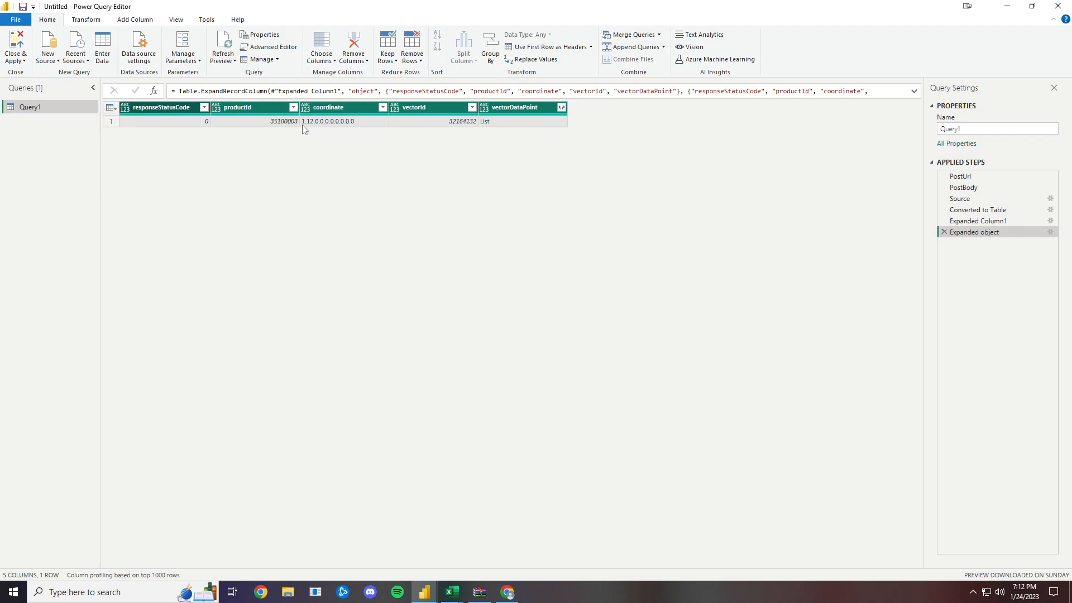
# - Expand vectorDataPoint to new rows and expand its records into all available fields without a prefix
pyautogui.click(561, 107)
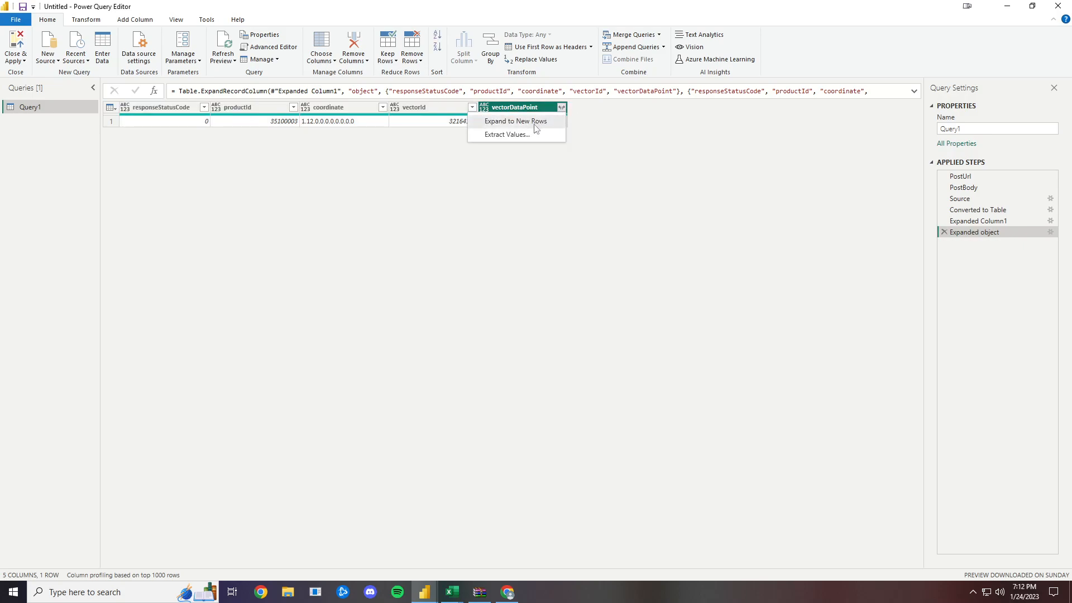
pyautogui.click(535, 122)
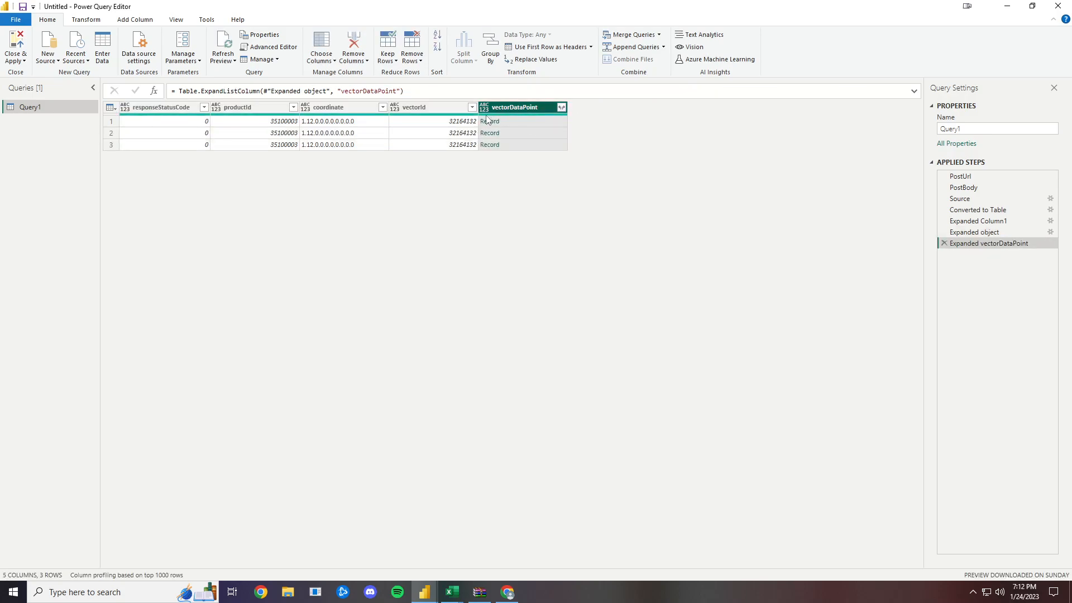
pyautogui.click(561, 107)
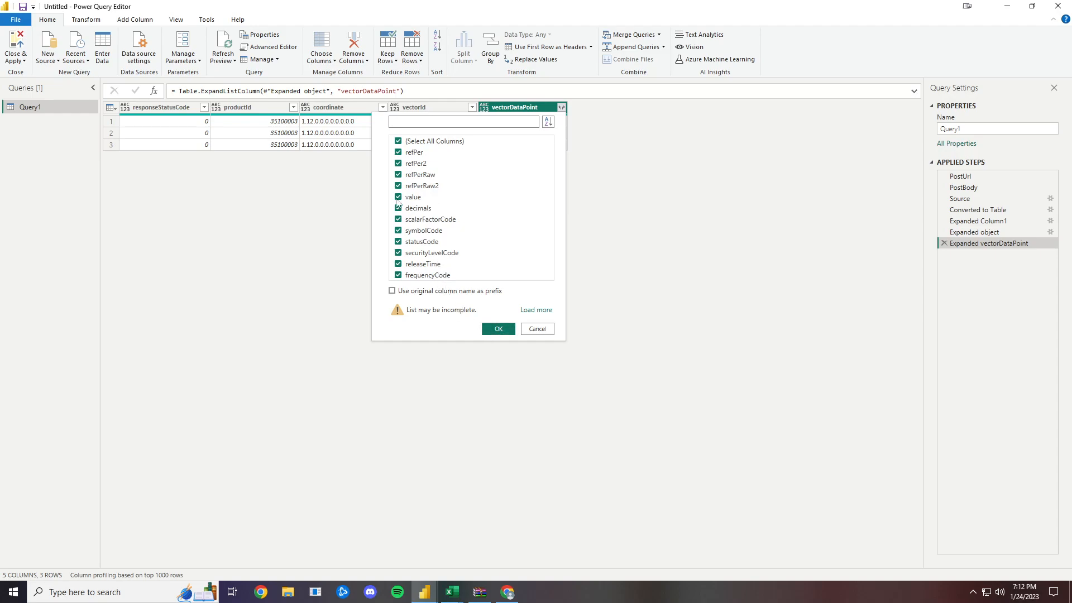
pyautogui.click(498, 328)
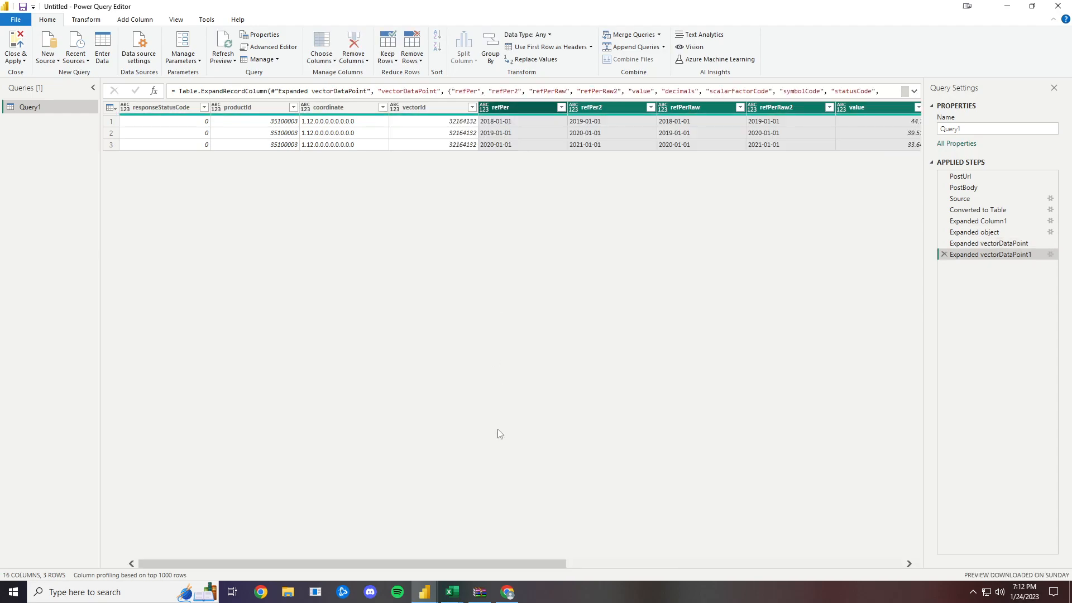
pyautogui.hscroll(9, 470, 569)
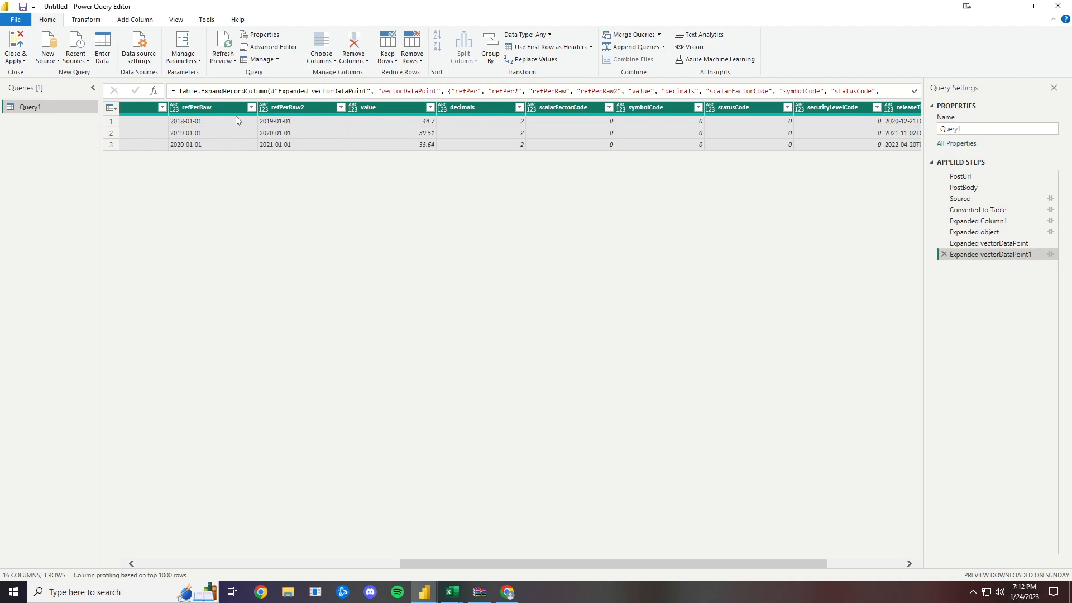
# - Set latestN to 60 in the PostBody step and return to the last applied step's table
pyautogui.click(956, 190)
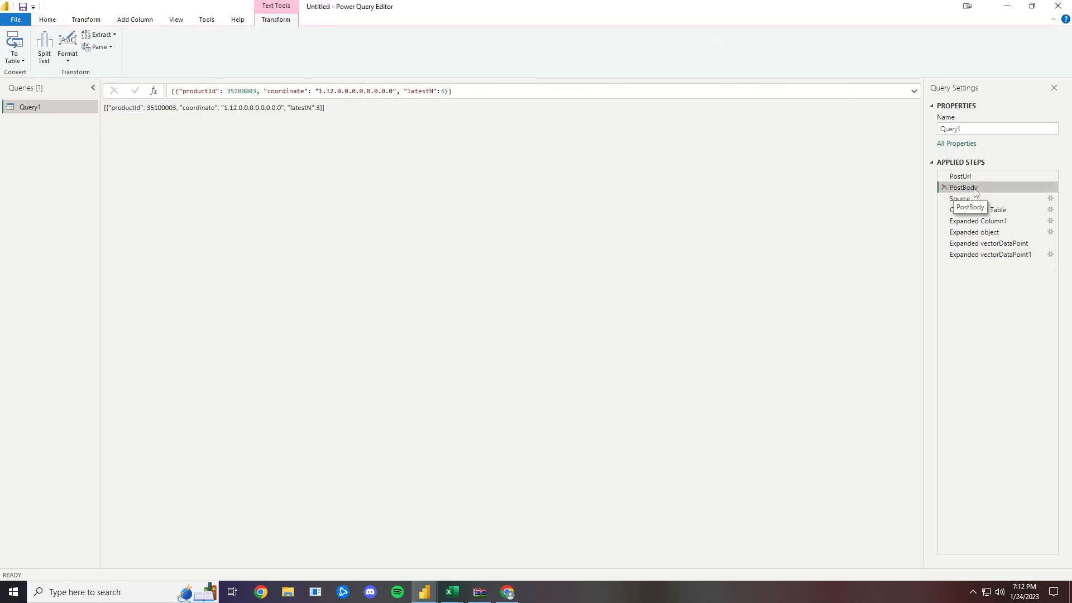
pyautogui.click(444, 93)
pyautogui.write('60')
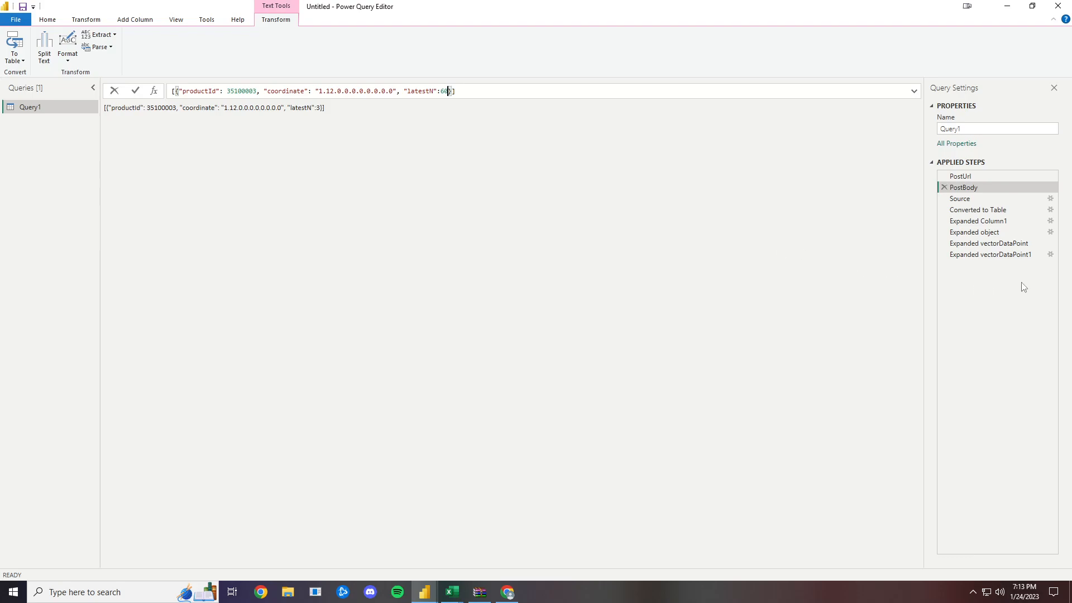
pyautogui.press('Return')
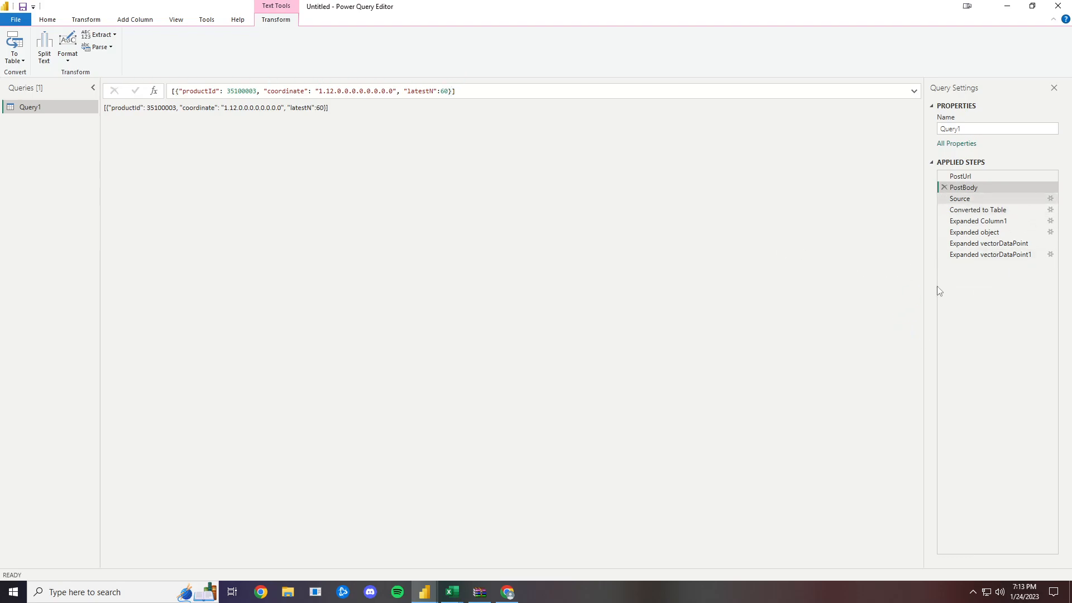
pyautogui.click(1000, 254)
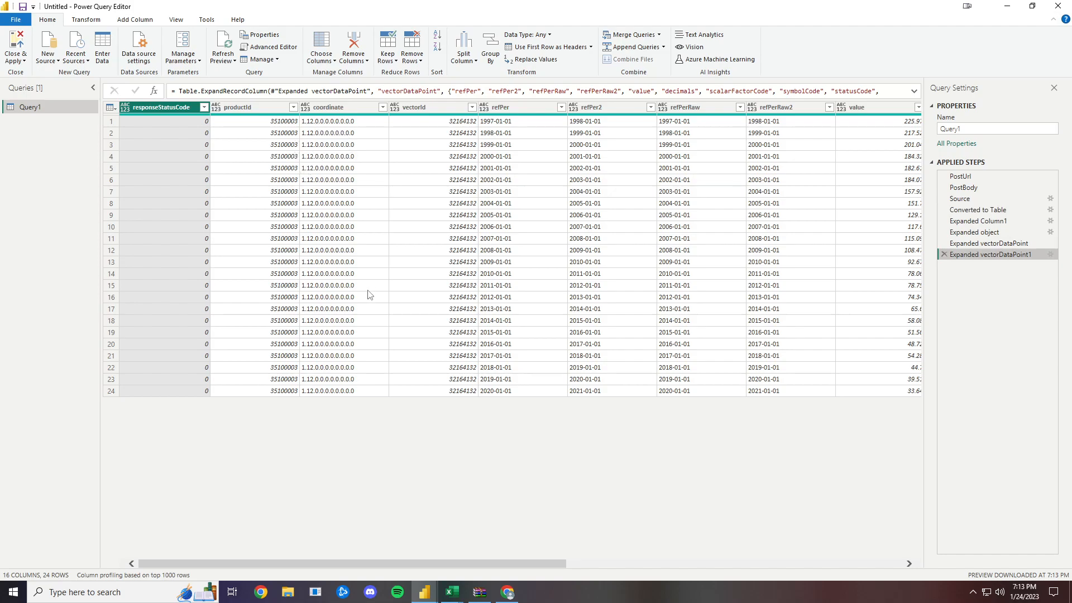
# - Change the second number of the coordinate in the PostBody step to 1 and return to the last applied step's table
pyautogui.click(961, 188)
pyautogui.click(337, 90)
pyautogui.press('BackSpace')
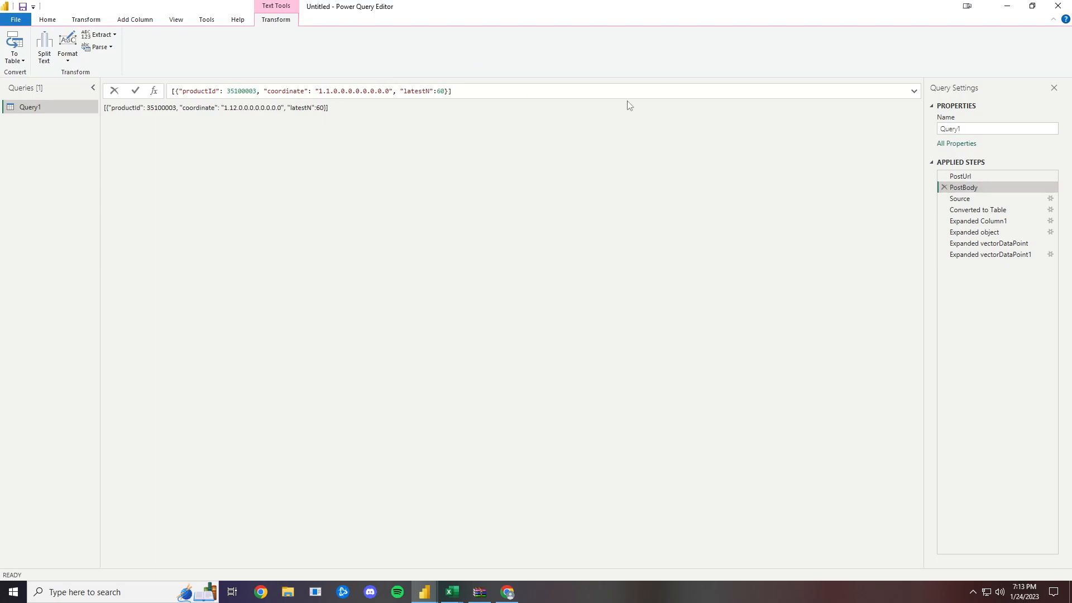
pyautogui.press('Return')
pyautogui.click(983, 256)
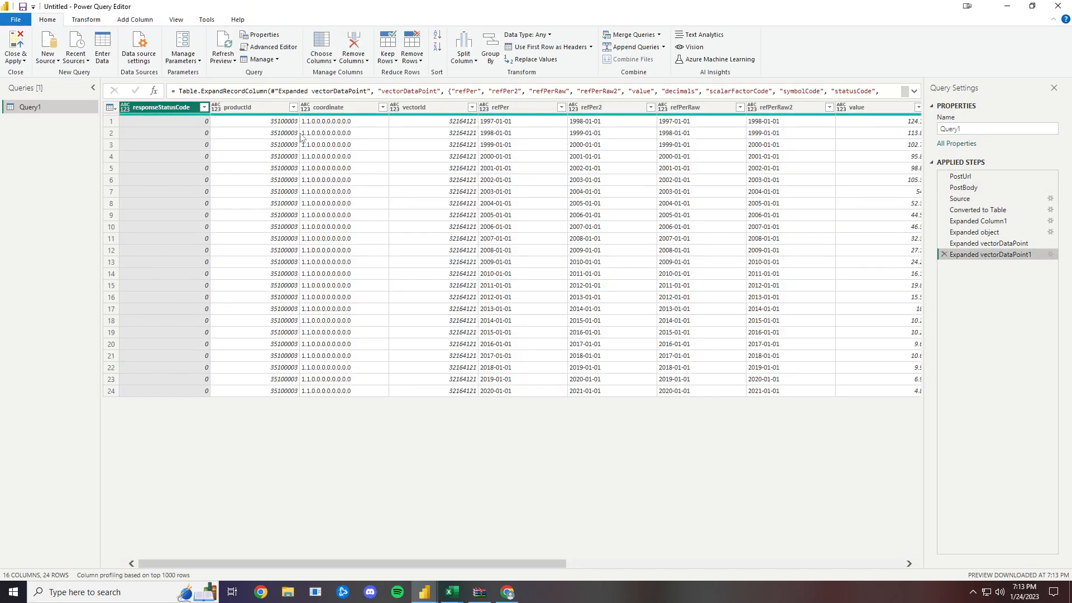
# - Create a new blank query and open its code in the Advanced Editor
pyautogui.click(964, 187)
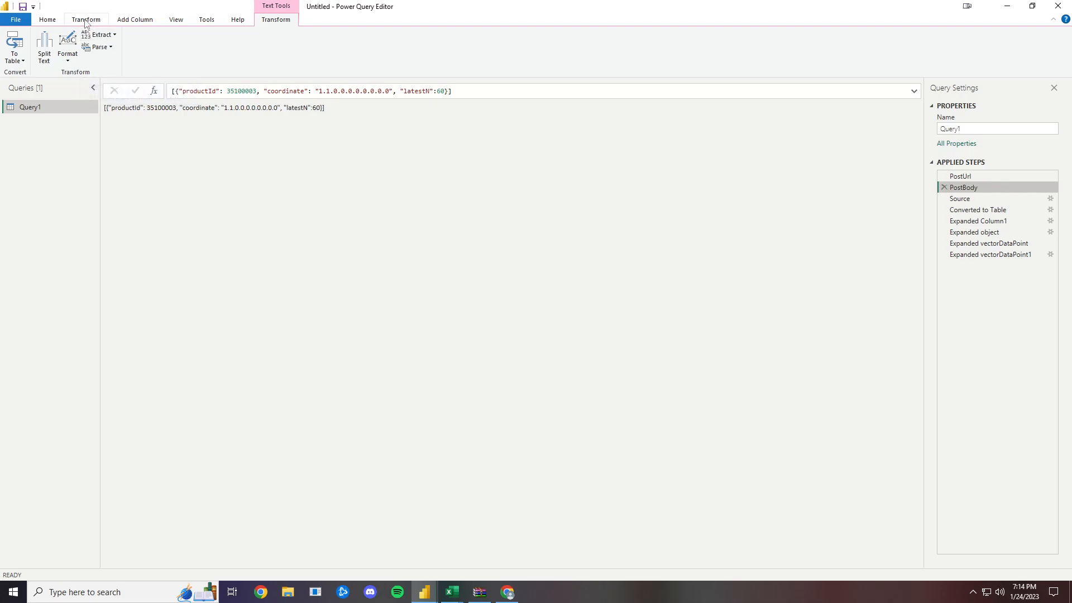
pyautogui.click(62, 24)
pyautogui.click(55, 60)
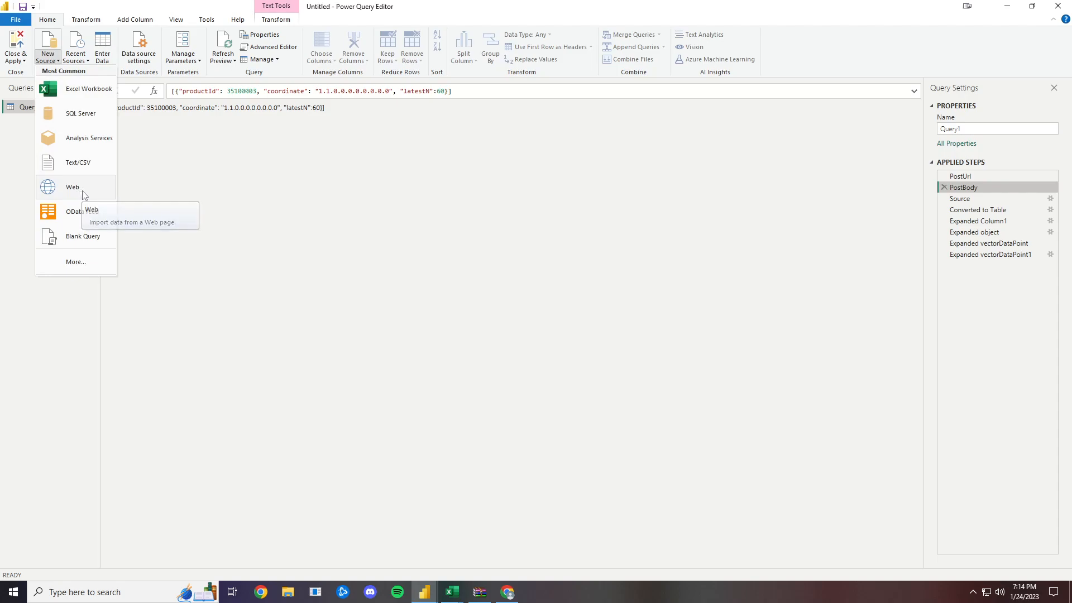
pyautogui.click(84, 238)
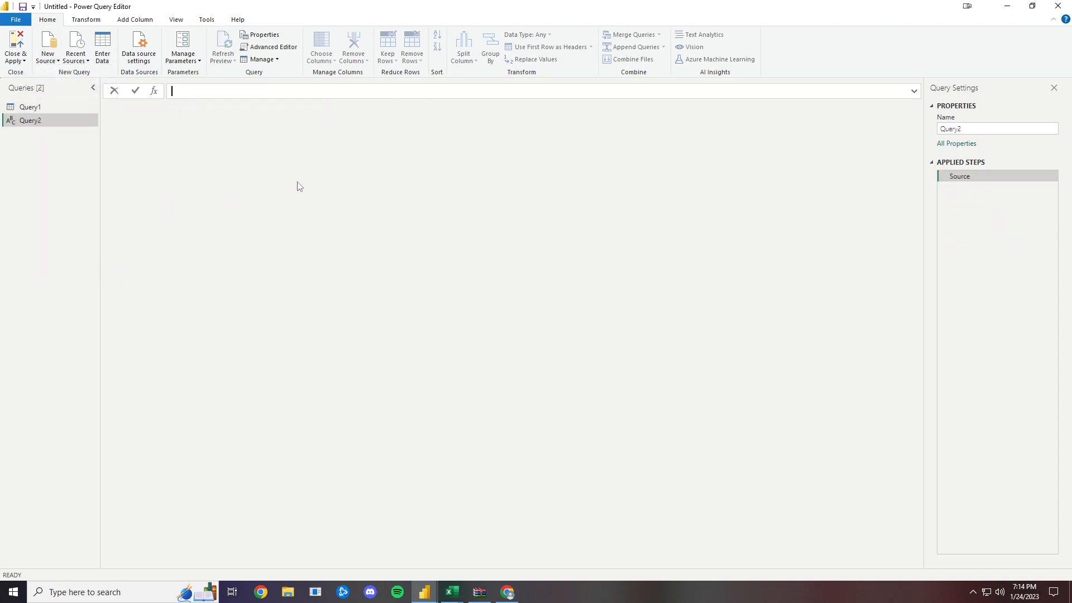
pyautogui.click(269, 47)
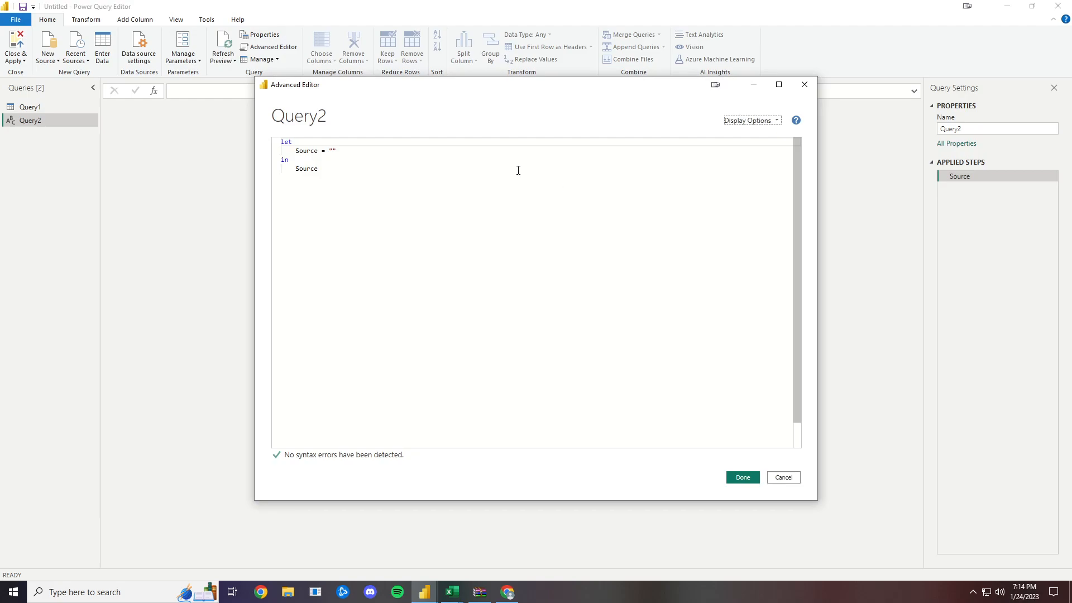
# - Start a PostUrl assignment on a new line above Source in Query2's code
pyautogui.click(294, 150)
pyautogui.press('Return')
pyautogui.press('Up')
pyautogui.write('PostU')
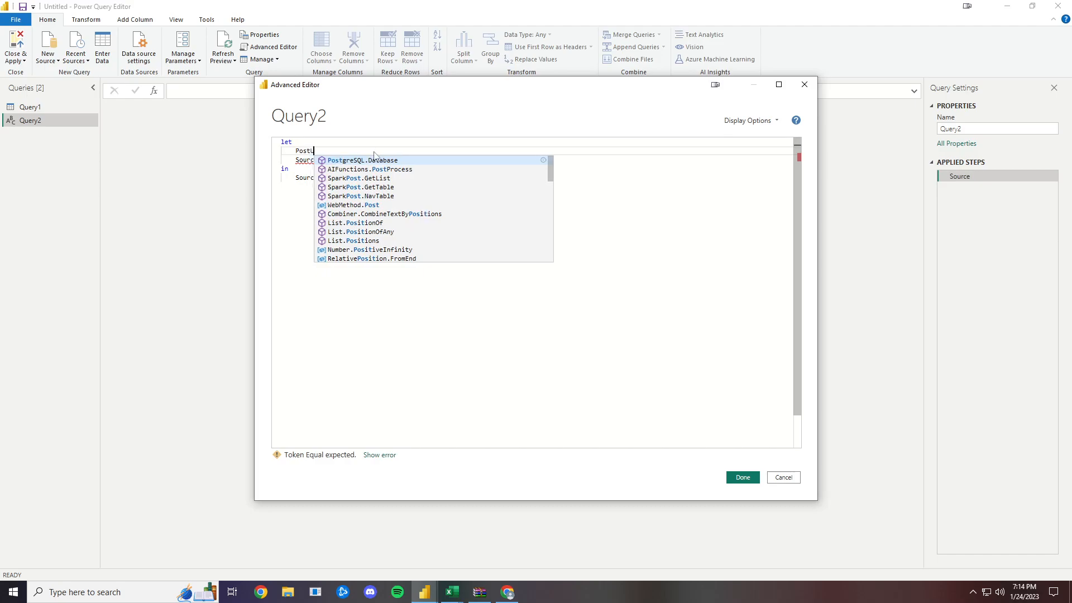
pyautogui.write('rl =')
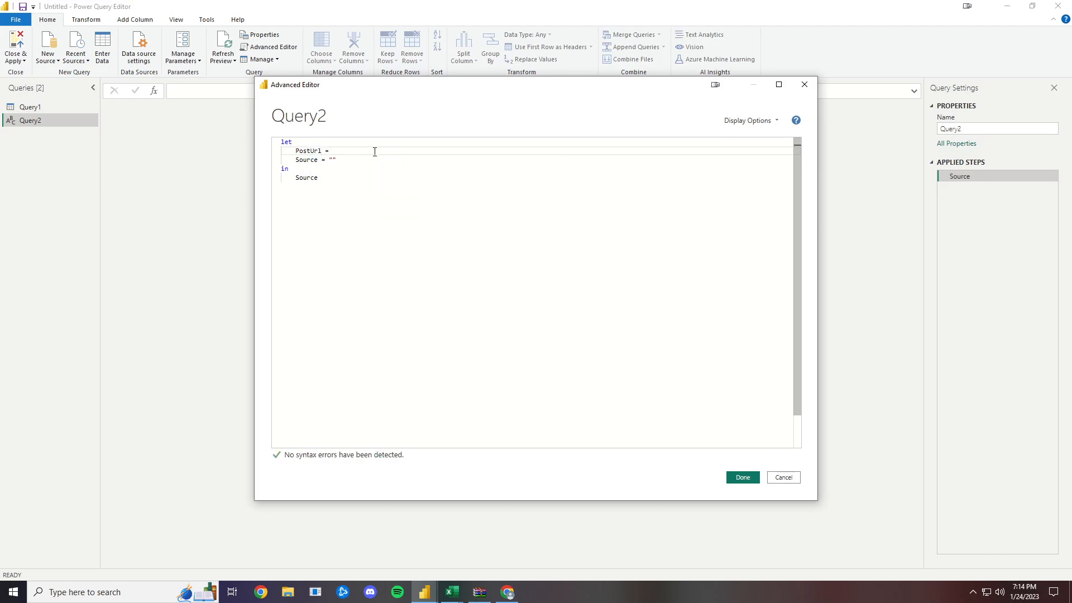
# - Copy the getDataFromVectorsAndLatestNPeriods POST URL from the Web Data Service guide in Chrome and paste it in quotes as the PostUrl value
pyautogui.click(507, 592)
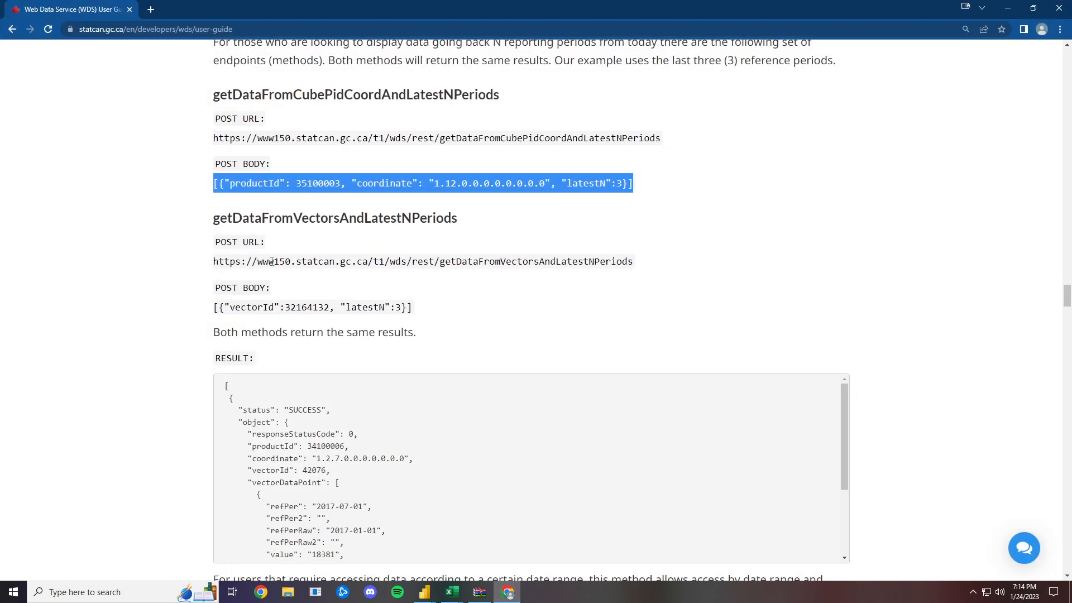
pyautogui.click(272, 262)
pyautogui.moveTo(213, 261); pyautogui.dragTo(637, 265)
pyautogui.hotkey('ctrl', 'c')
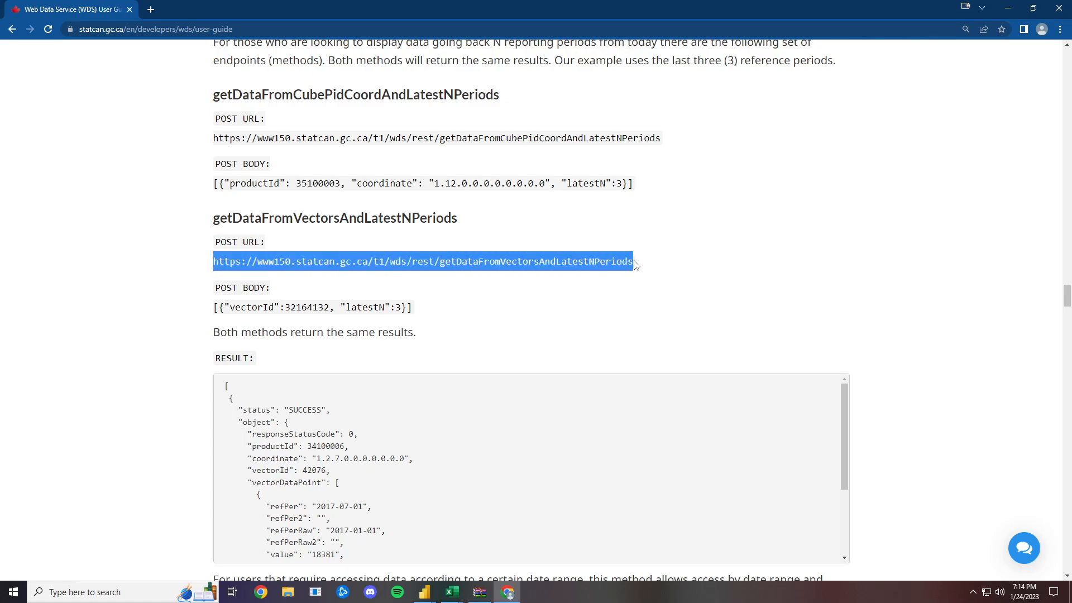
pyautogui.click(501, 595)
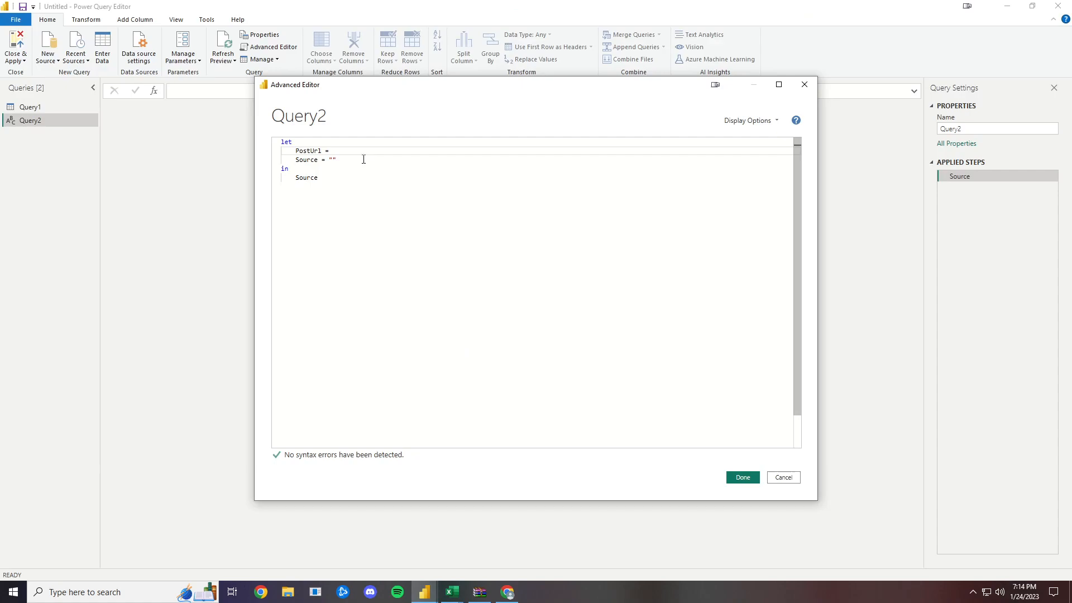
pyautogui.write('"')
pyautogui.hotkey('ctrl', 'v')
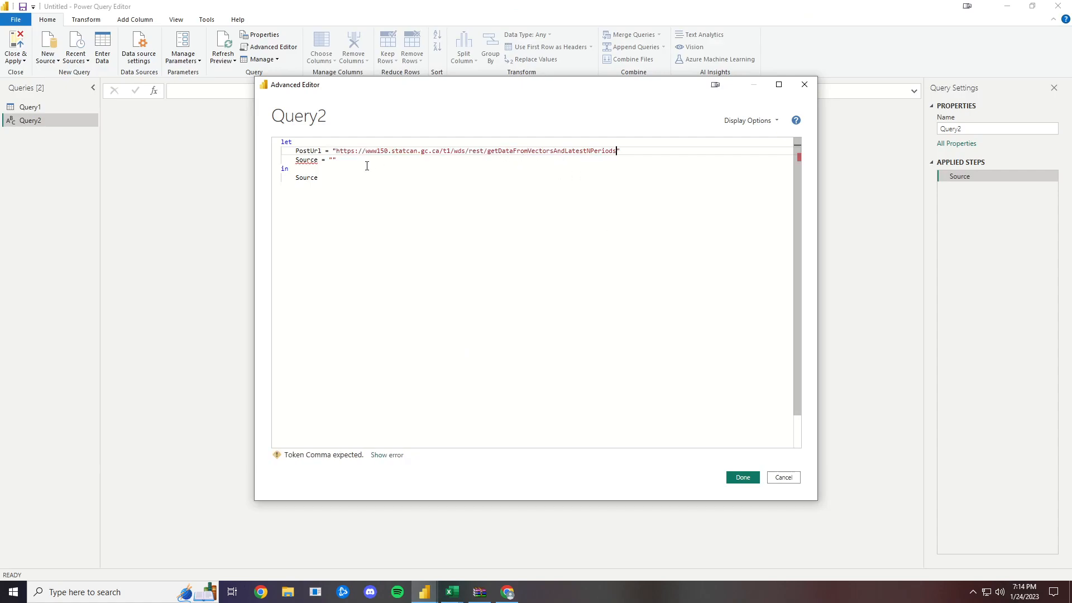
# - Add a PostBody line with an empty text value under PostUrl, and end the PostUrl line with a comma
pyautogui.press('Return')
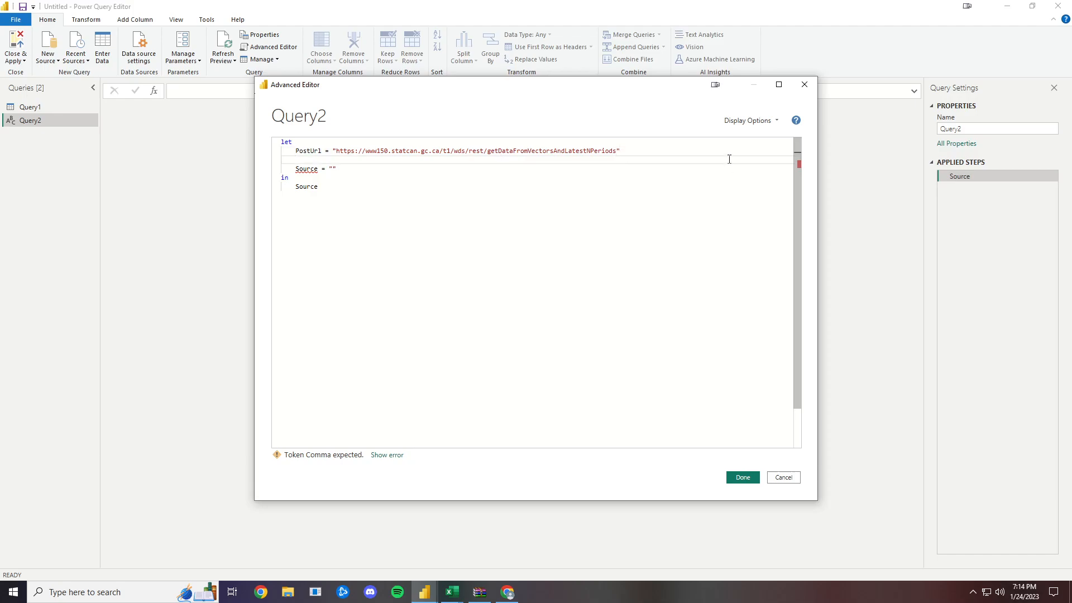
pyautogui.write('PostBody =')
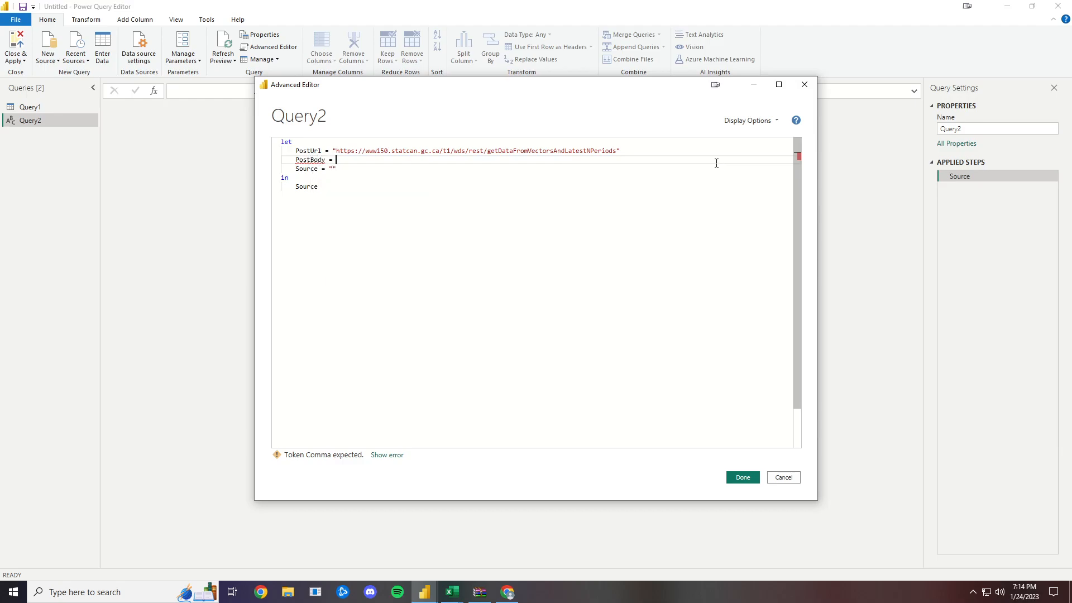
pyautogui.press('Up')
pyautogui.write(',')
pyautogui.press('Down')
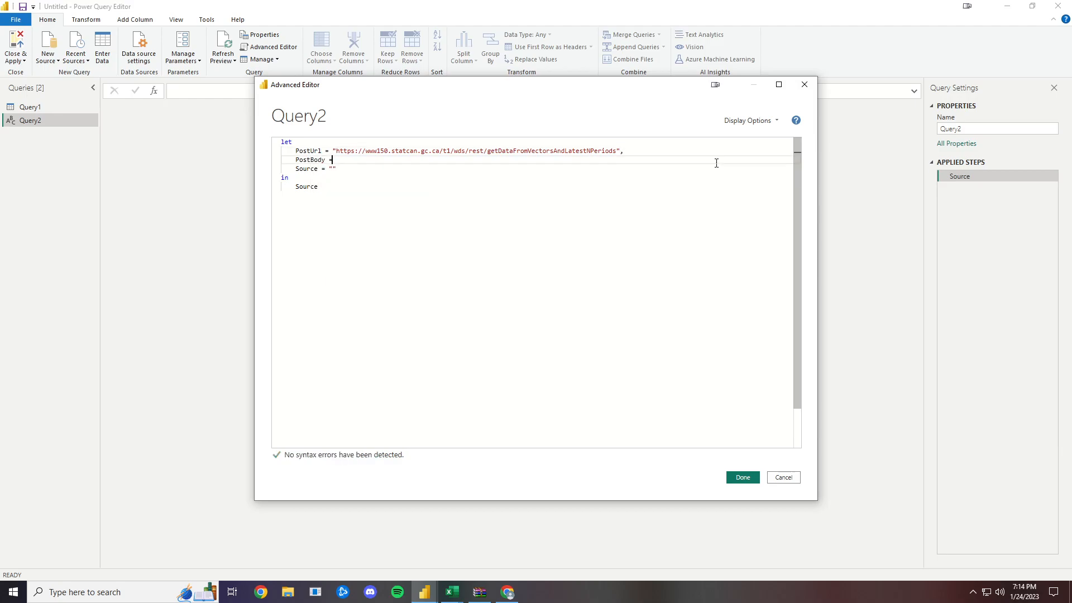
pyautogui.write('"')
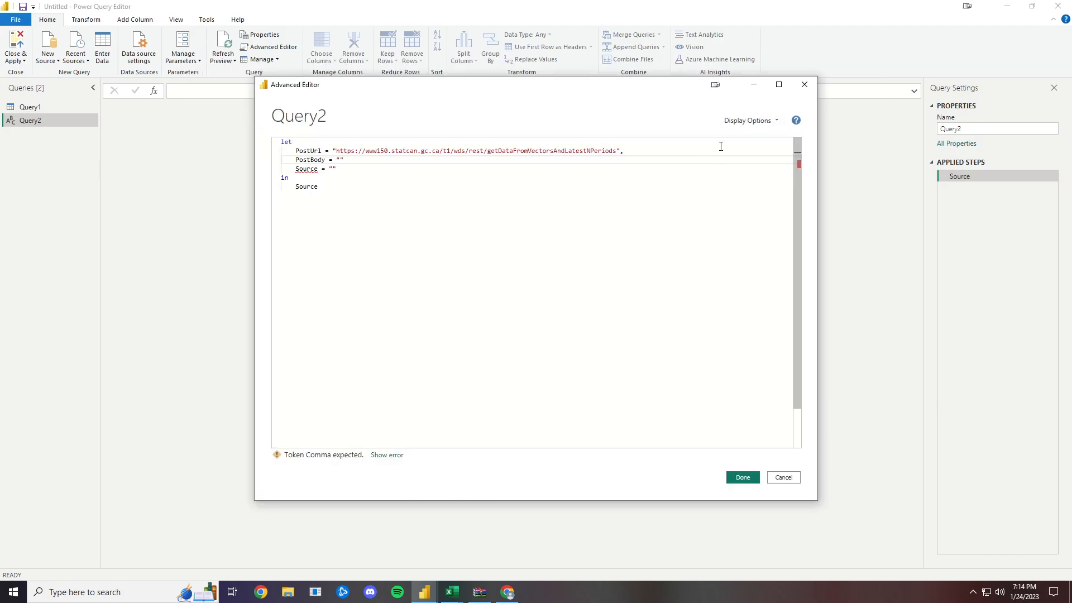
# - Copy the POST BODY of getDataFromVectorsAndLatestNPeriods from the guide in Chrome and paste it between the PostBody quotes, ending the line with a comma
pyautogui.hotkey('alt', 'Tab')
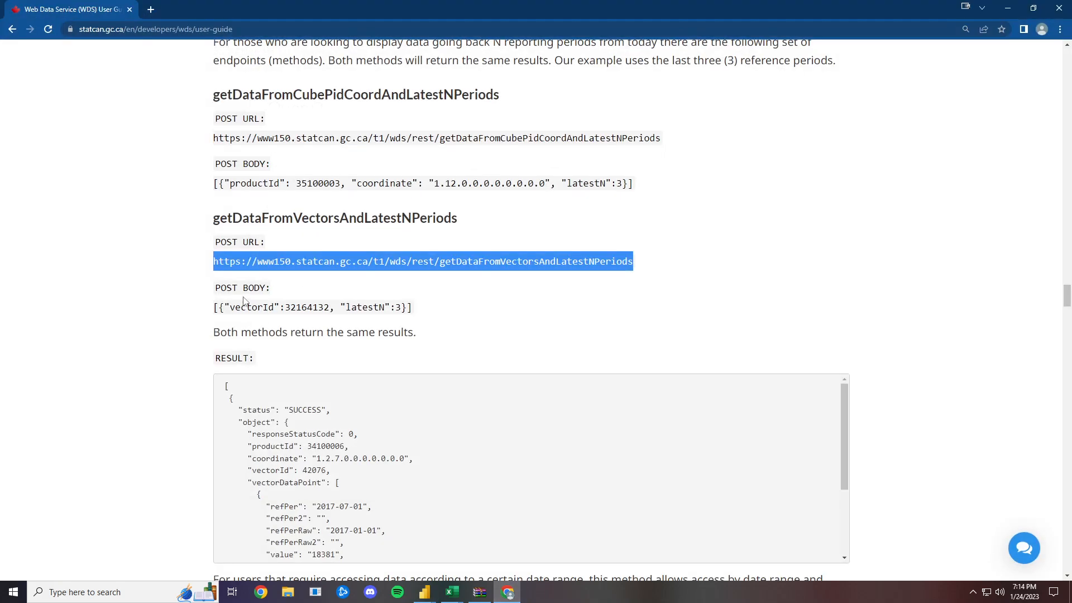
pyautogui.click(223, 303)
pyautogui.moveTo(215, 308); pyautogui.dragTo(419, 313)
pyautogui.hotkey('ctrl', 'c')
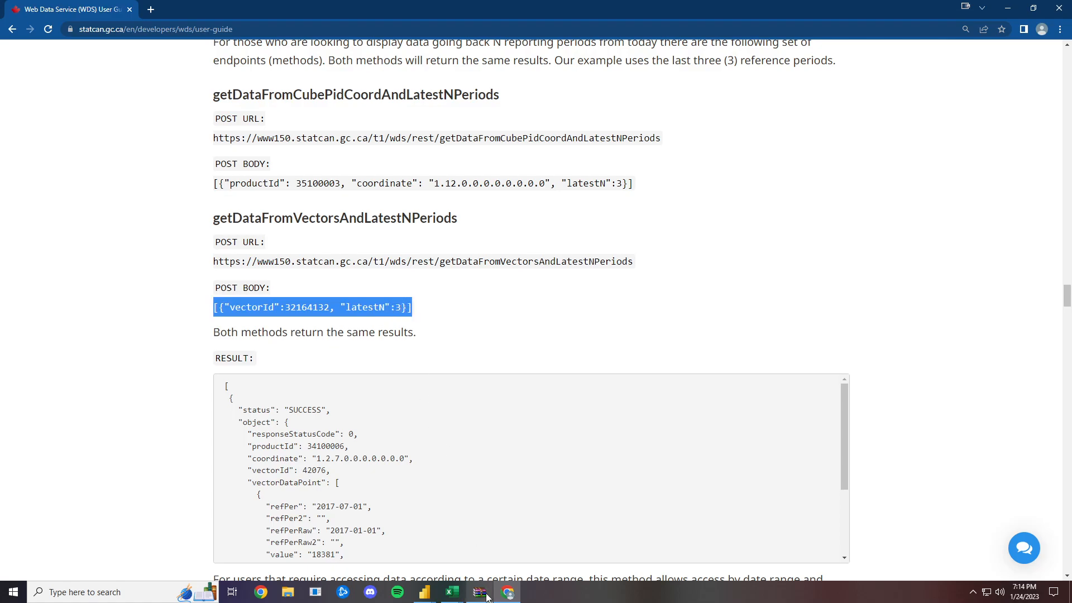
pyautogui.click(445, 597)
pyautogui.moveTo(445, 598); pyautogui.dragTo(513, 596)
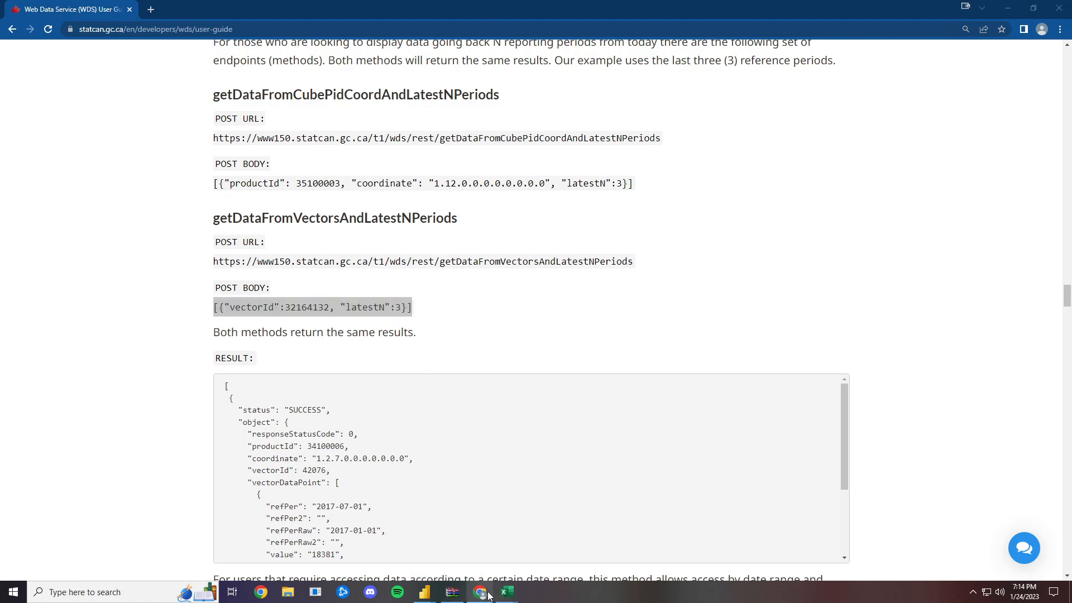
pyautogui.click(488, 596)
pyautogui.click(484, 594)
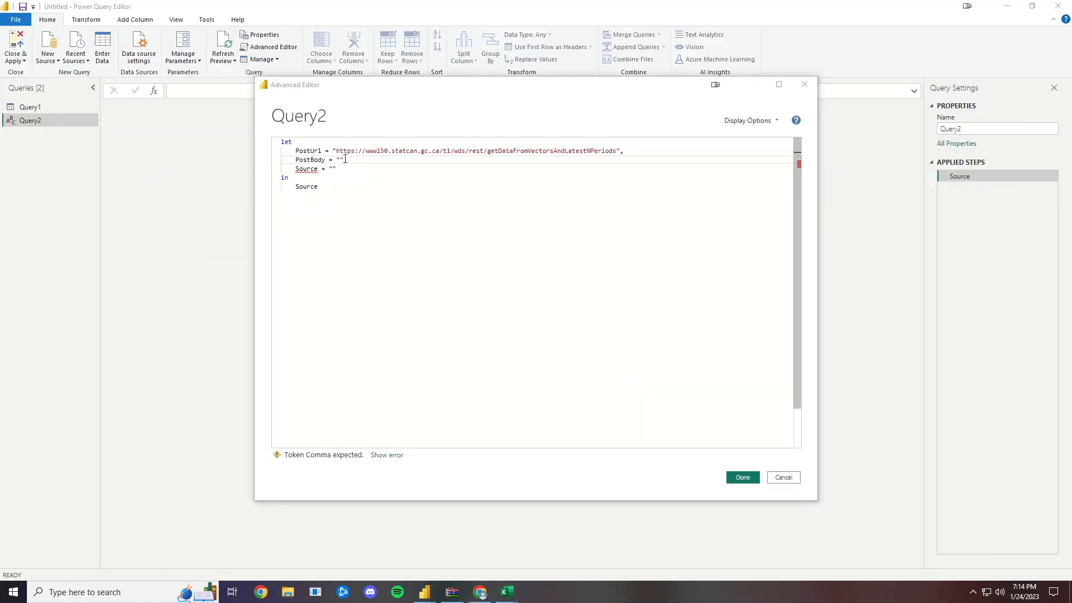
pyautogui.click(356, 159)
pyautogui.press('Left')
pyautogui.hotkey('ctrl', 'v')
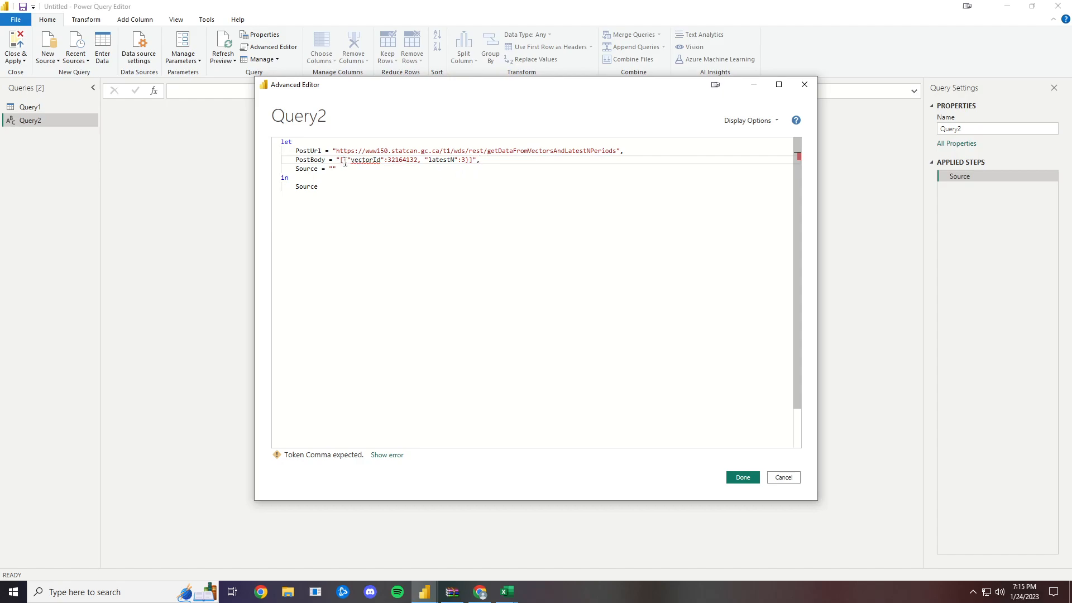
# - Double the inner quotation marks around vectorId and latestN in the PostBody text so the string is escaped correctly
pyautogui.write('"[{')
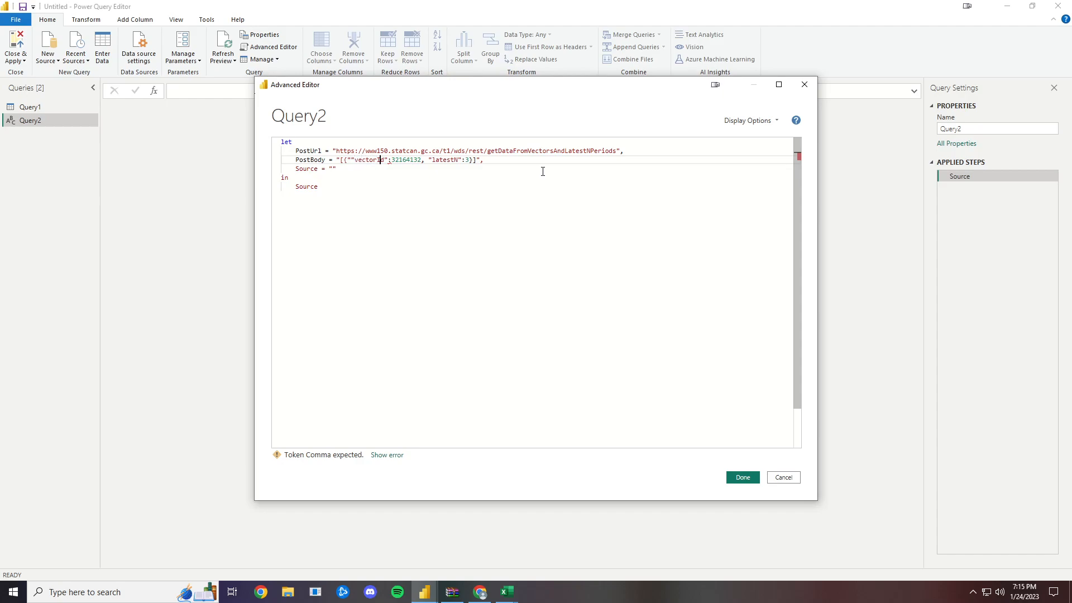
pyautogui.write('""')
pyautogui.press('Right')
pyautogui.press('Right')
pyautogui.press('Right')
pyautogui.press('Right')
pyautogui.press('Right')
pyautogui.press('Right')
pyautogui.press('Right')
pyautogui.press('Right')
pyautogui.write('"')
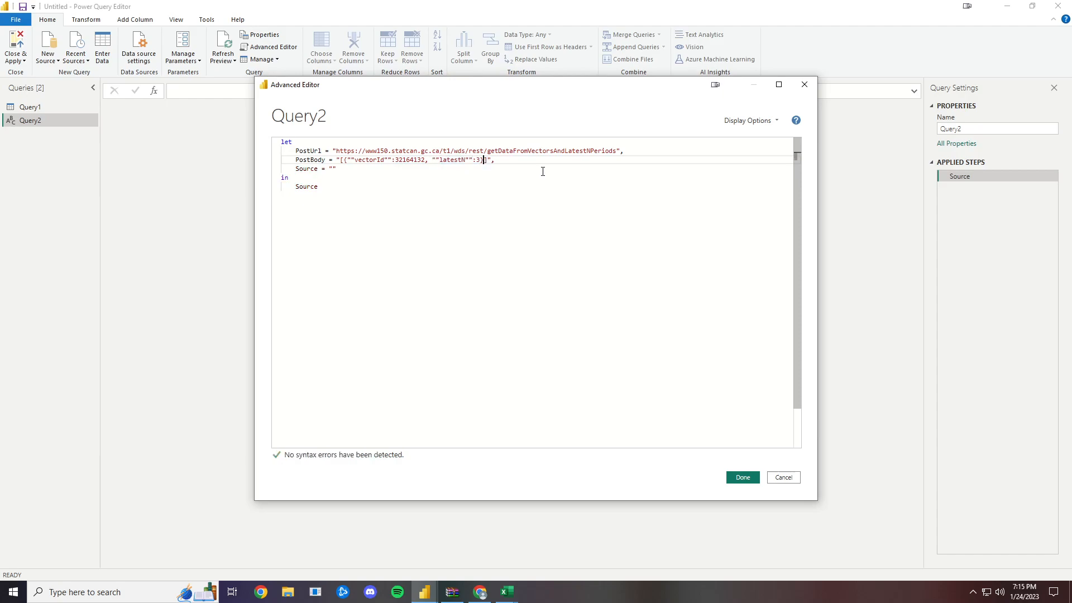
# - Replace the empty Source value with Json.Document(Web.Contents(PostUrl, [])), leaving the options record empty
pyautogui.click(354, 168)
pyautogui.press('BackSpace')
pyautogui.press('BackSpace')
pyautogui.write('json.')
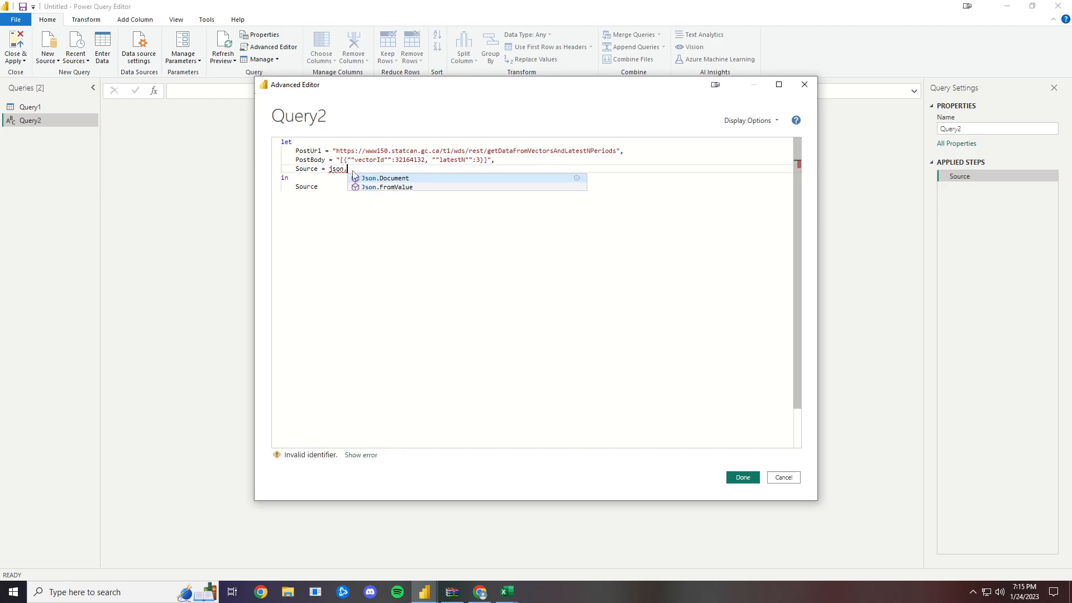
pyautogui.press('Tab')
pyautogui.write('(')
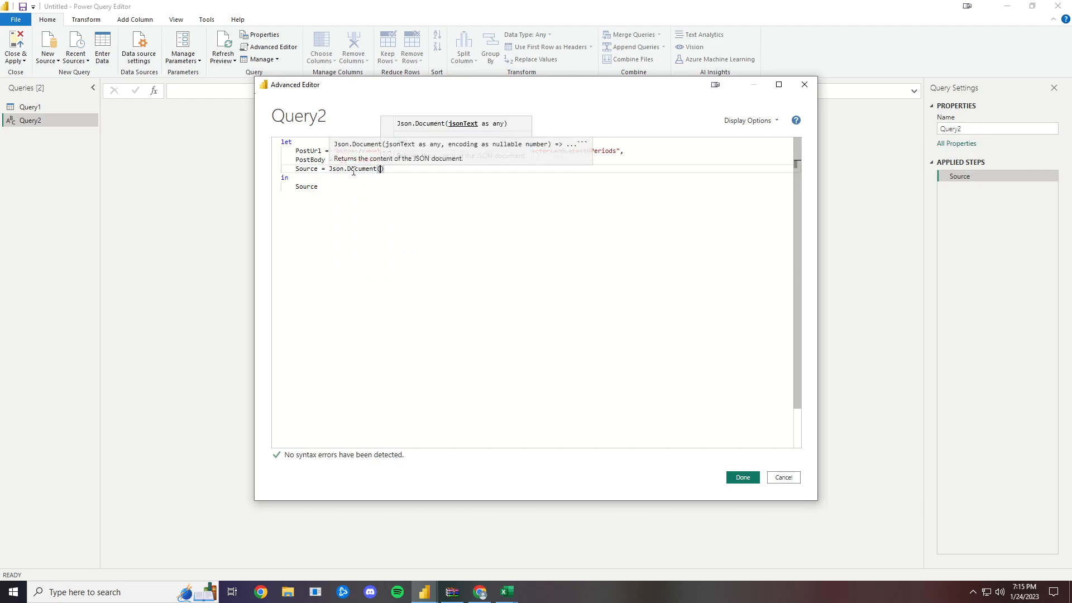
pyautogui.write('Web.Contents')
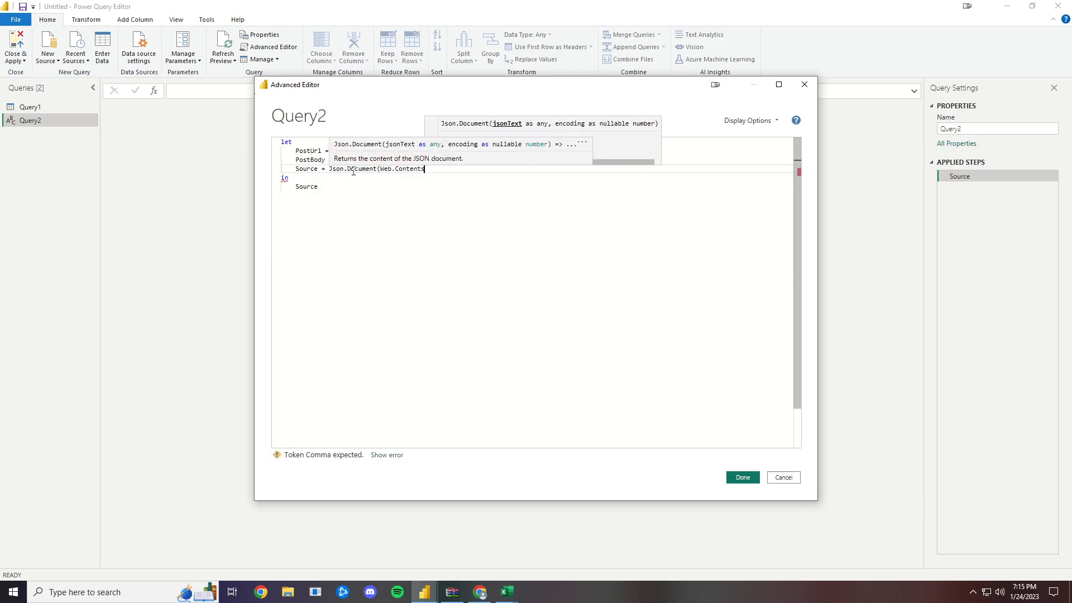
pyautogui.write('(post')
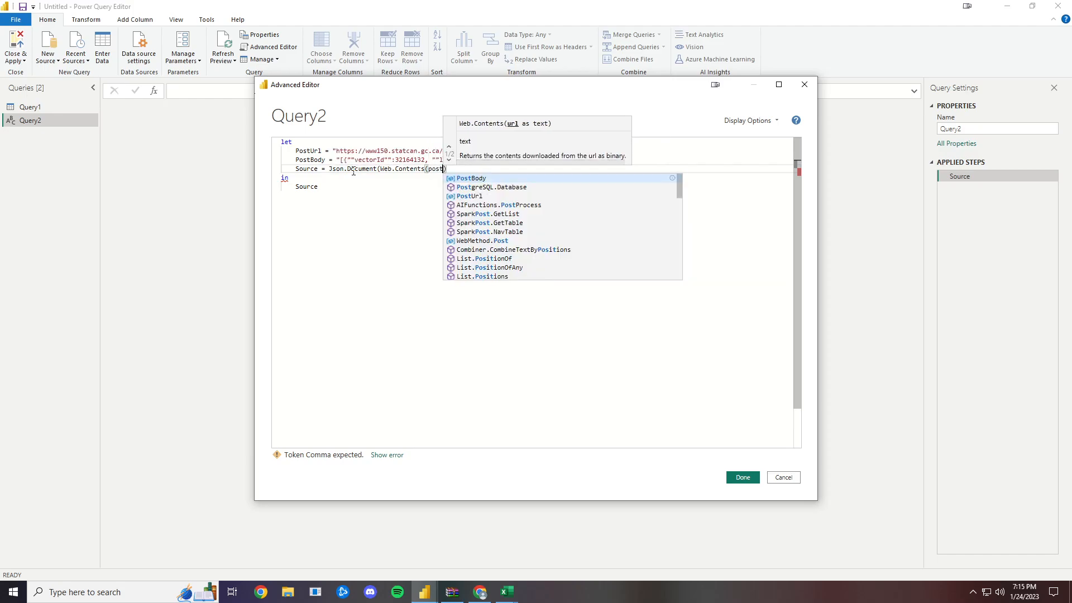
pyautogui.press('Down')
pyautogui.press('Down')
pyautogui.press('Tab')
pyautogui.write(', [')
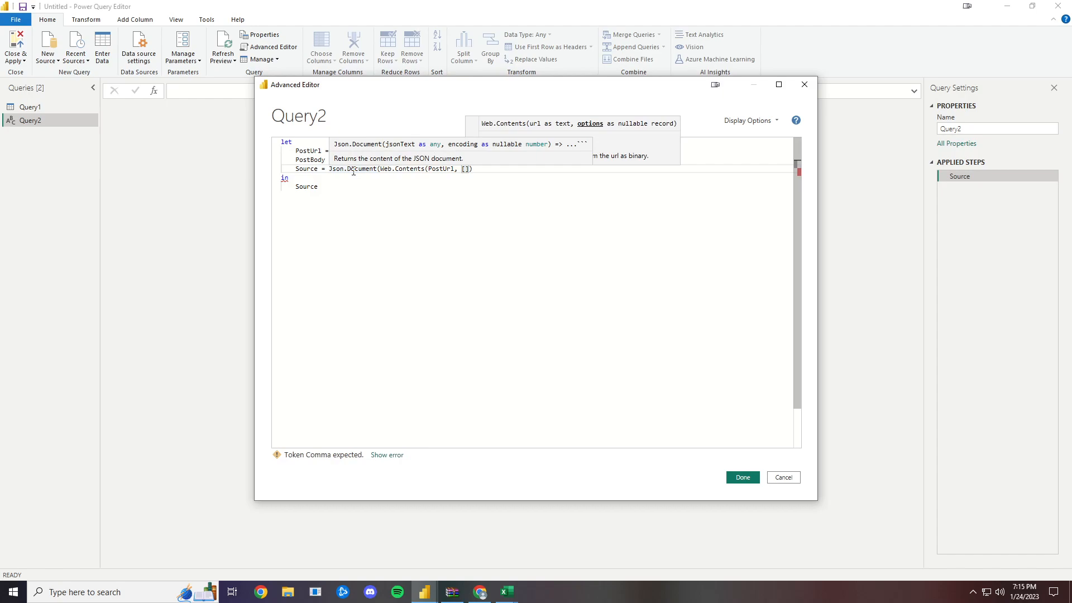
pyautogui.write('Headers ')
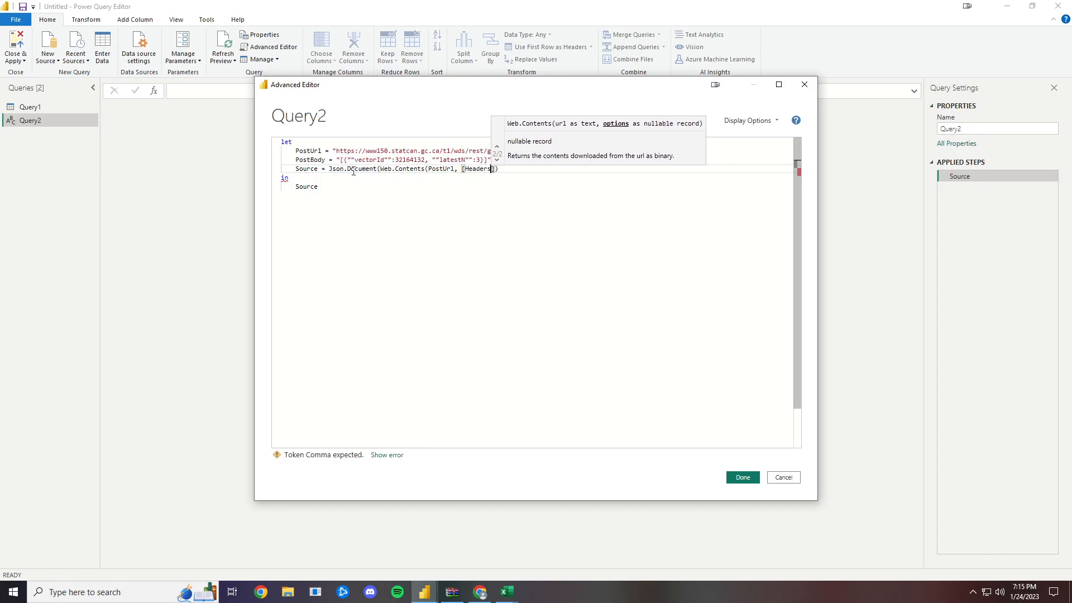
pyautogui.write('= [')
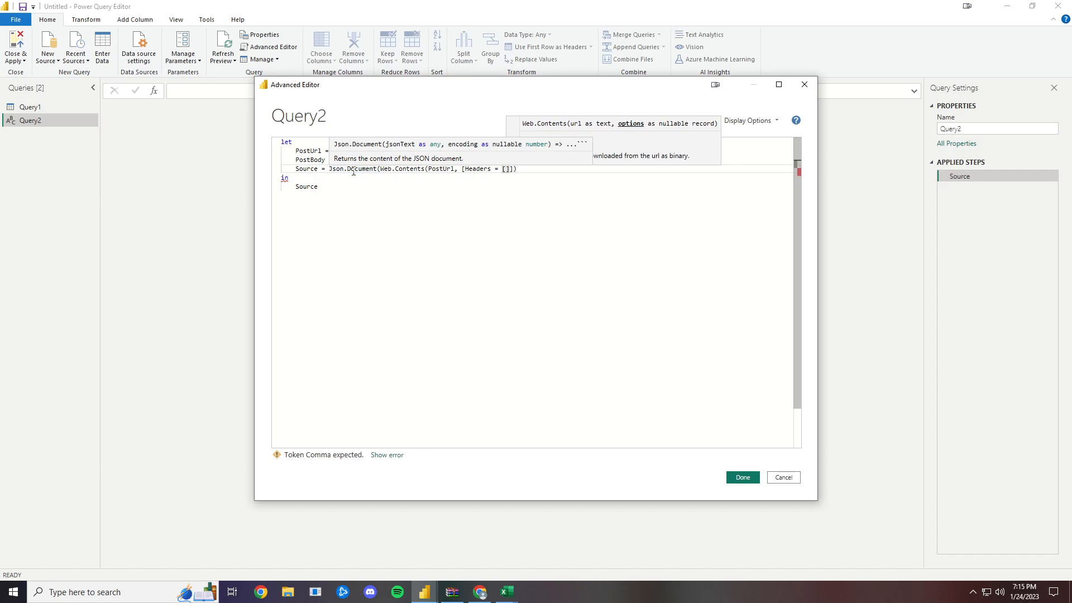
pyautogui.write('#"')
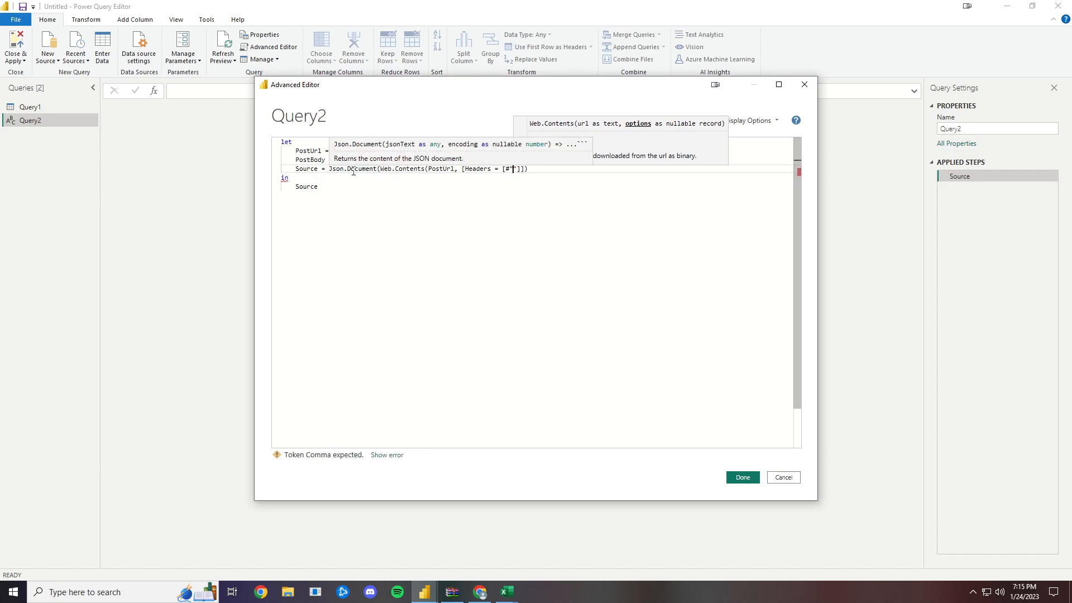
pyautogui.write('Content')
pyautogui.write('-Type')
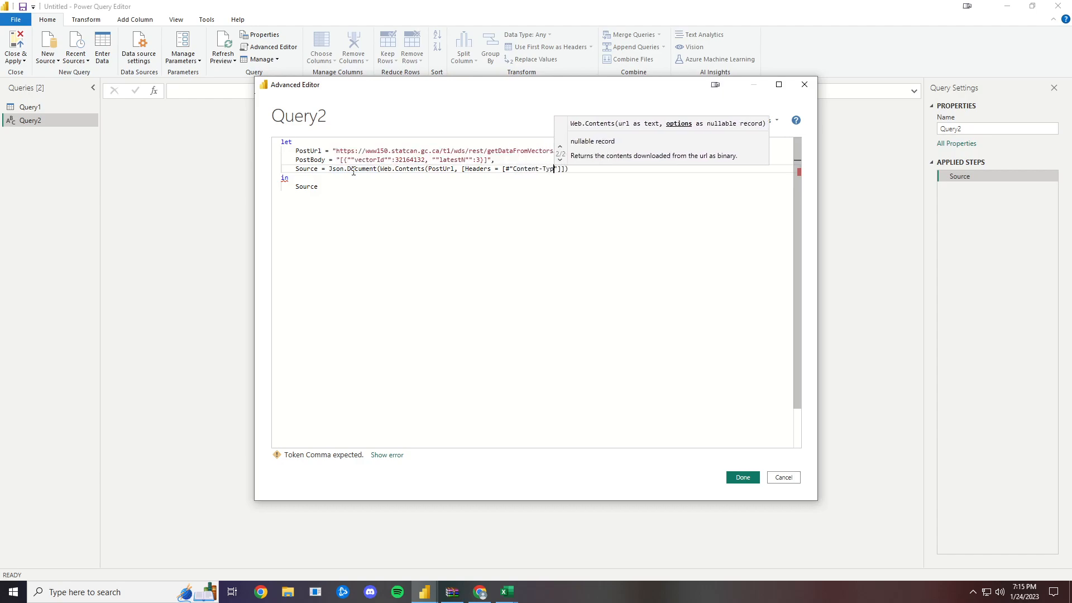
pyautogui.write('"')
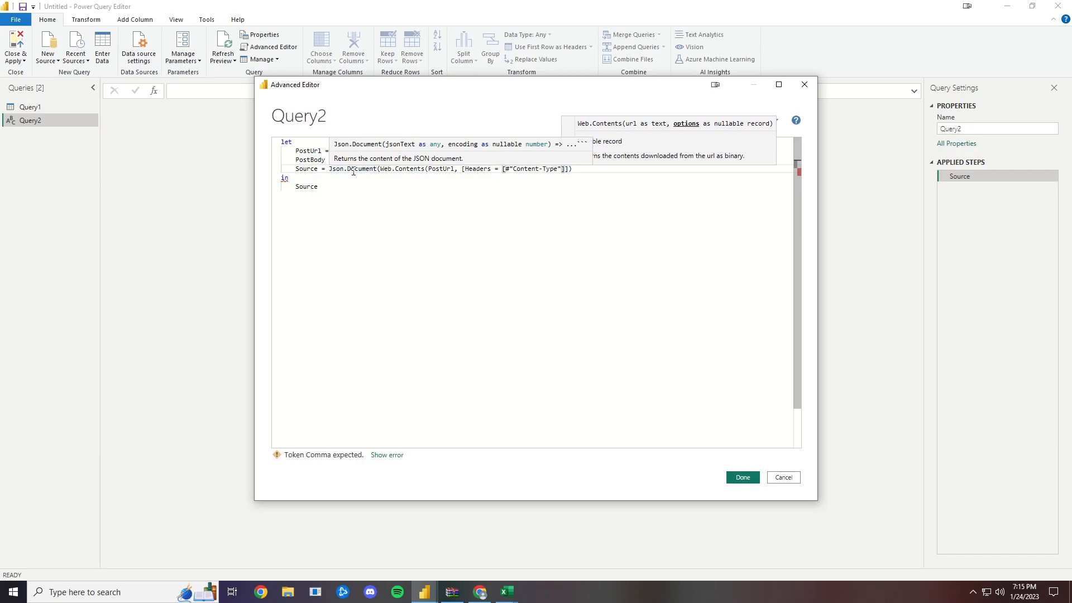
# - Add Headers = [#"Content-Type"="application/json"] to the Web.Contents options record
pyautogui.write('="app')
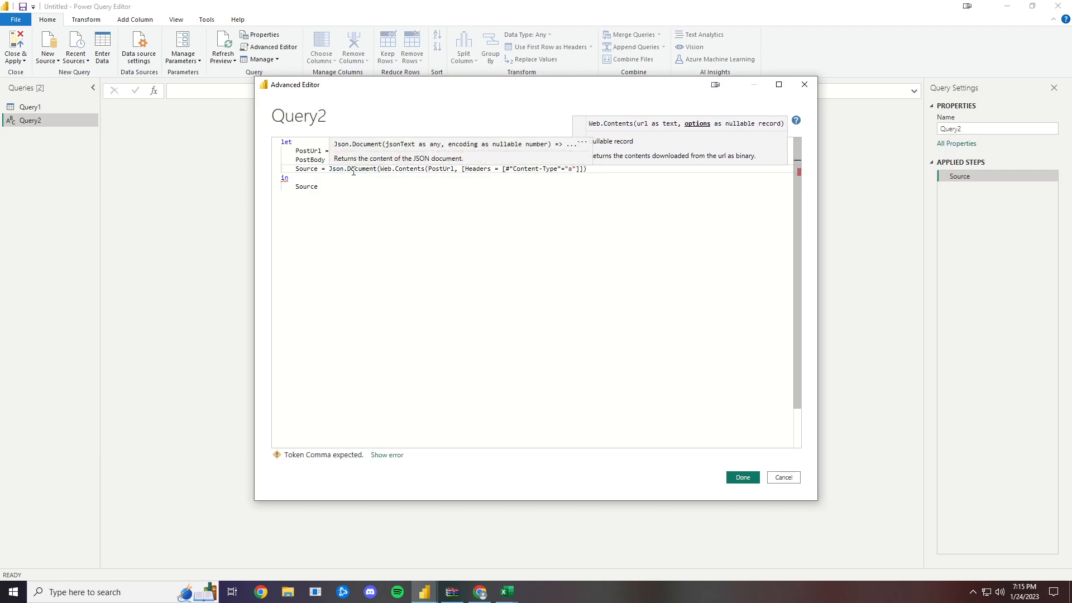
pyautogui.write('lication/json')
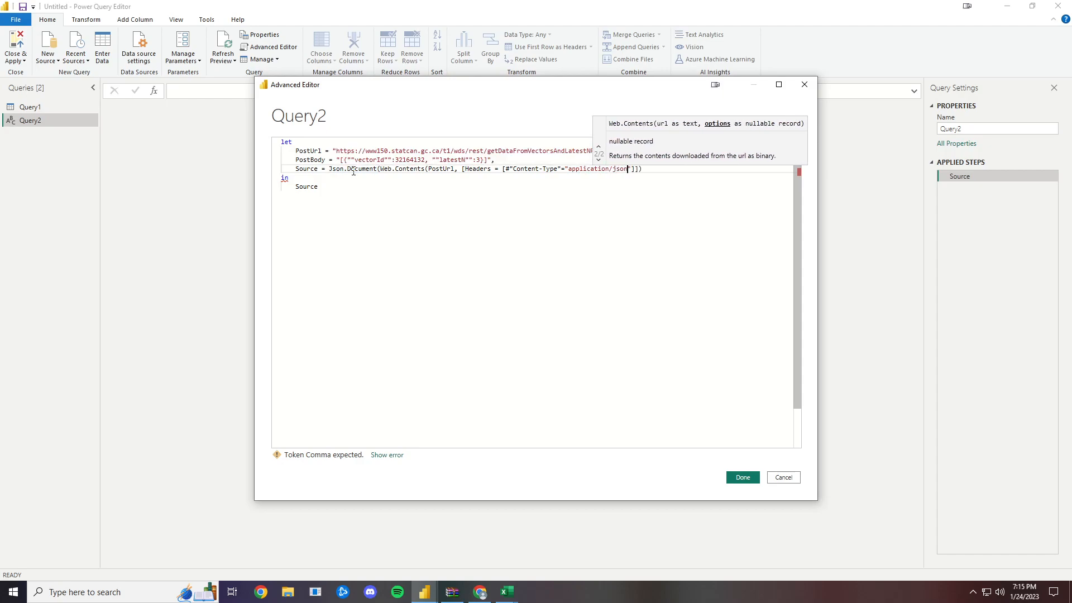
# - Add Contents = Text.ToBinary(PostBody) after Headers in the options record, close the Source expression, and apply the code to Query2
pyautogui.press('Right')
pyautogui.press('Right')
pyautogui.write(', Contents = Text.ToBinary')
pyautogui.press('Tab')
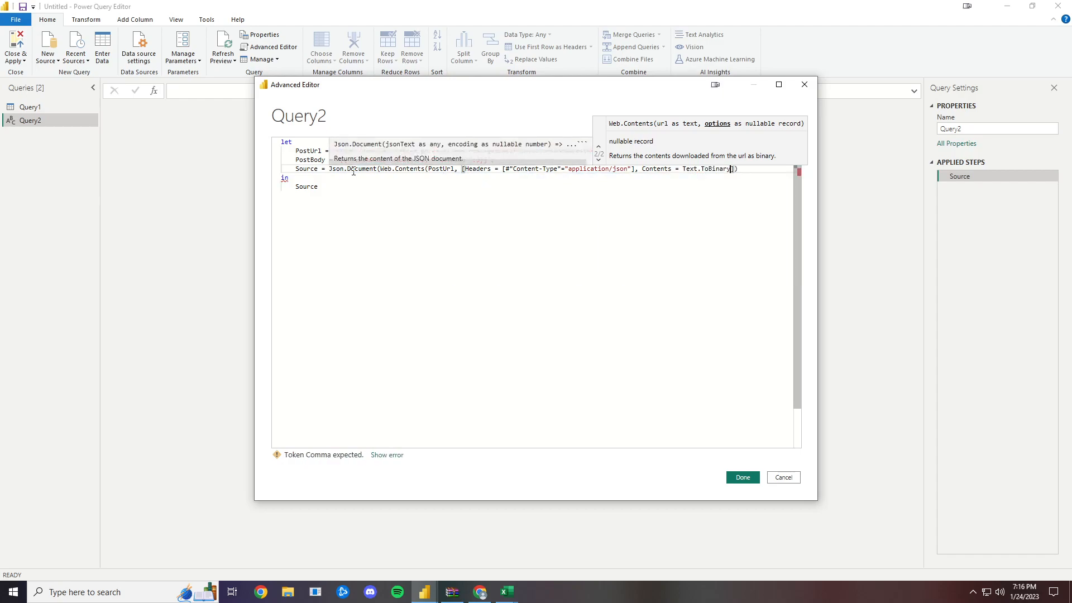
pyautogui.write('(PostBody)]))')
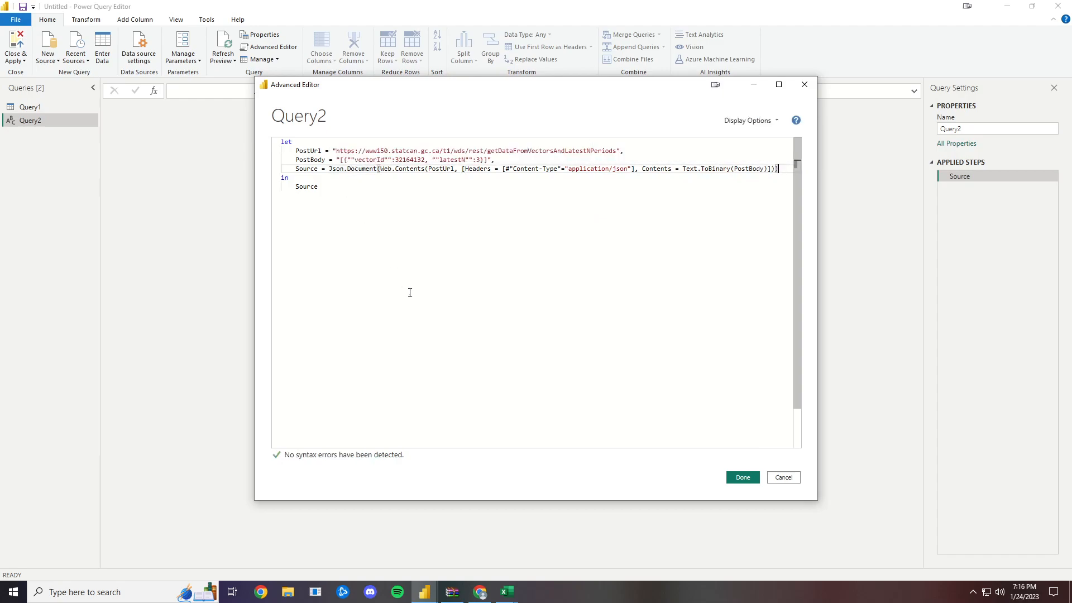
pyautogui.click(743, 478)
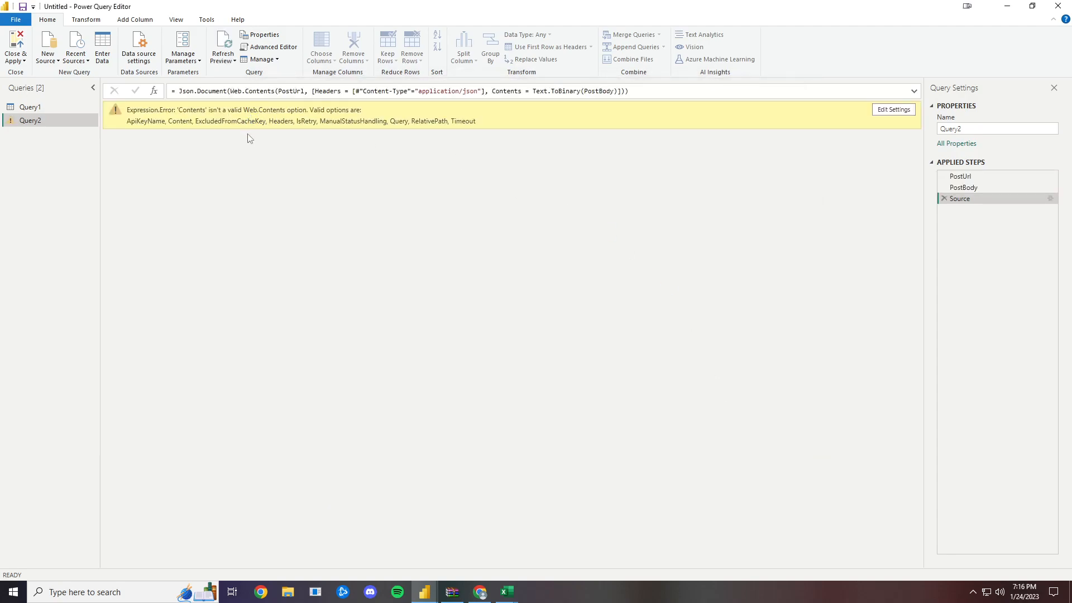
# - Reopen Query2's code, correct the Contents option name to Content in the Source line, and apply it
pyautogui.click(1050, 199)
pyautogui.click(697, 385)
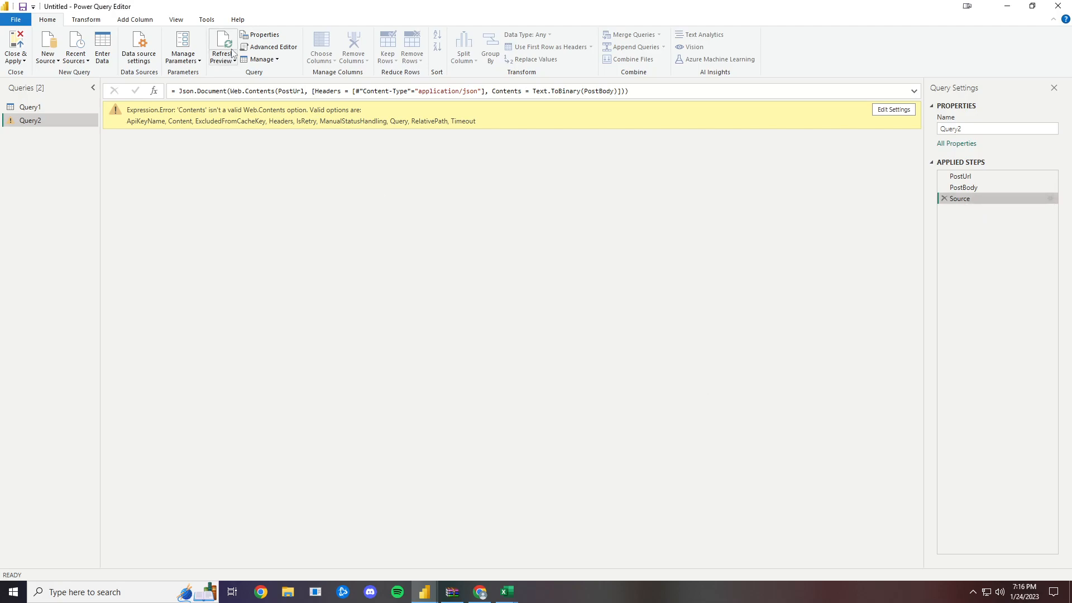
pyautogui.click(270, 46)
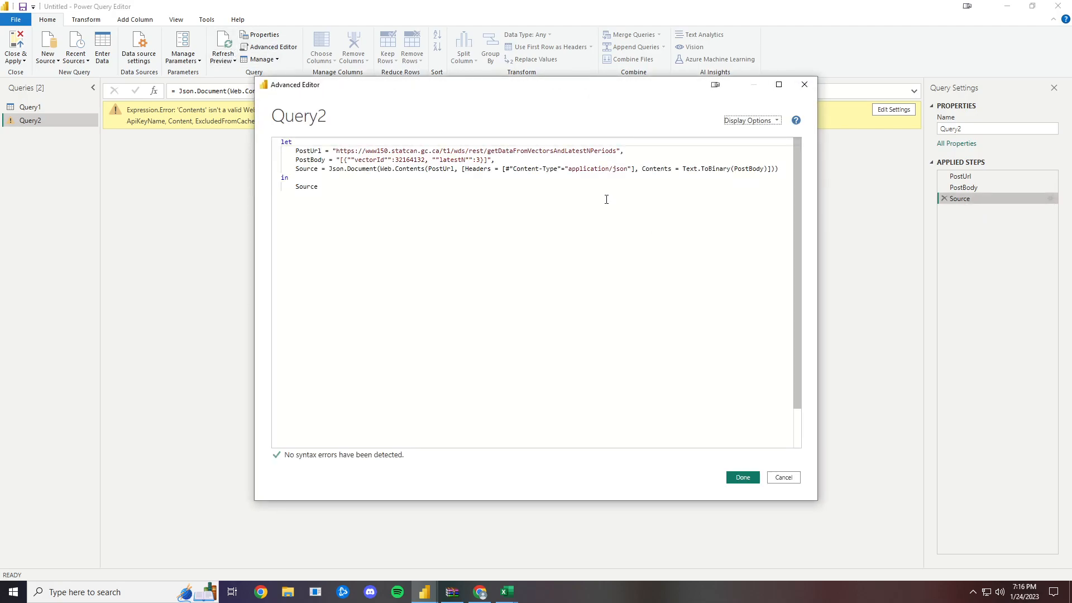
pyautogui.click(671, 169)
pyautogui.press('BackSpace')
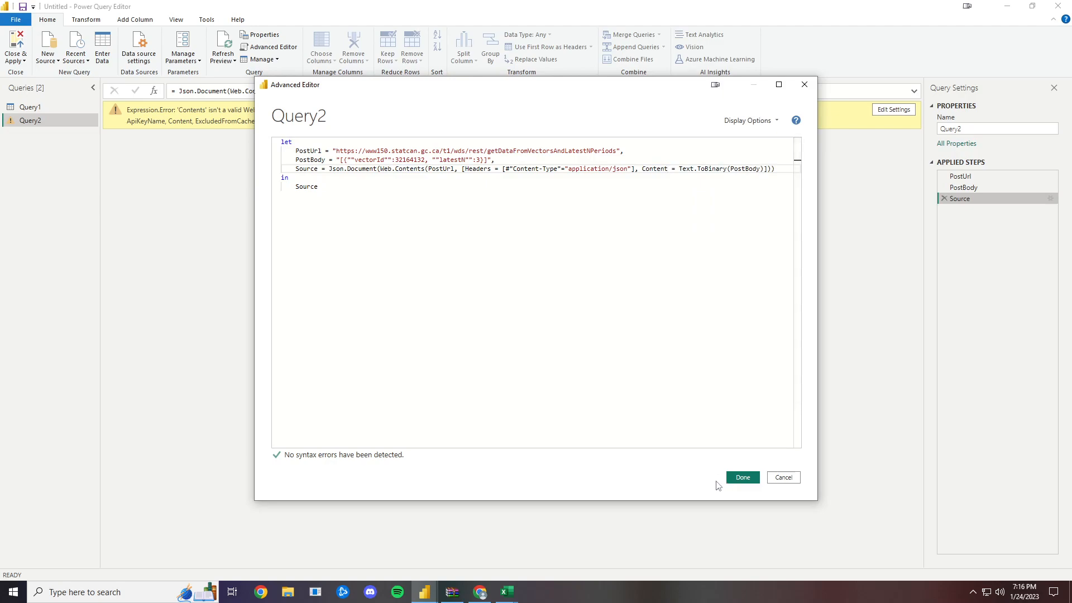
pyautogui.click(733, 477)
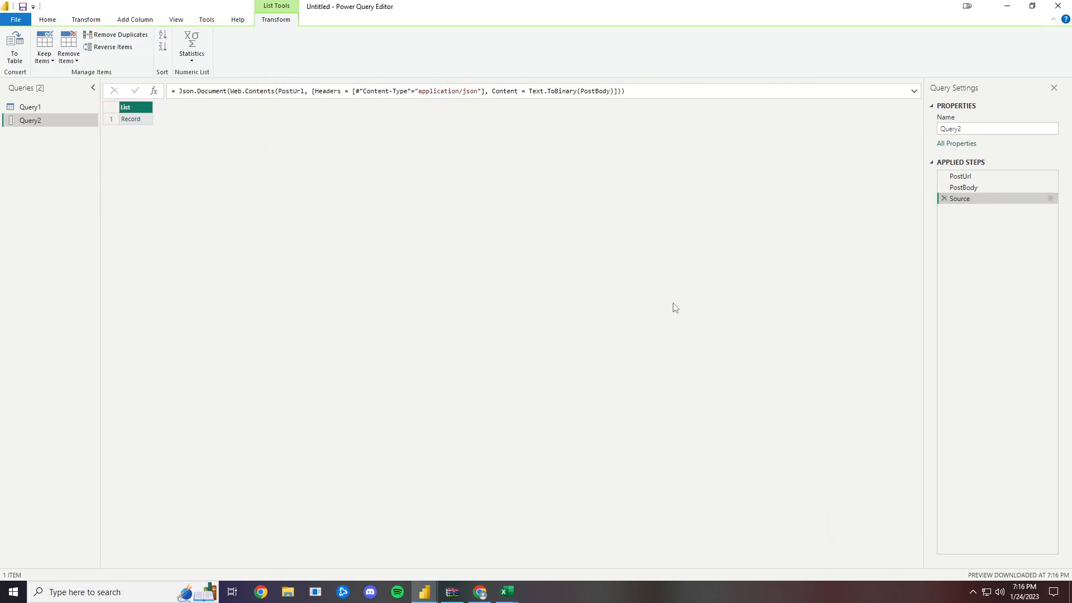
# - Convert the response list to a table with no delimiter, and expand Column1 without status and the resulting object column into all its fields
pyautogui.click(17, 53)
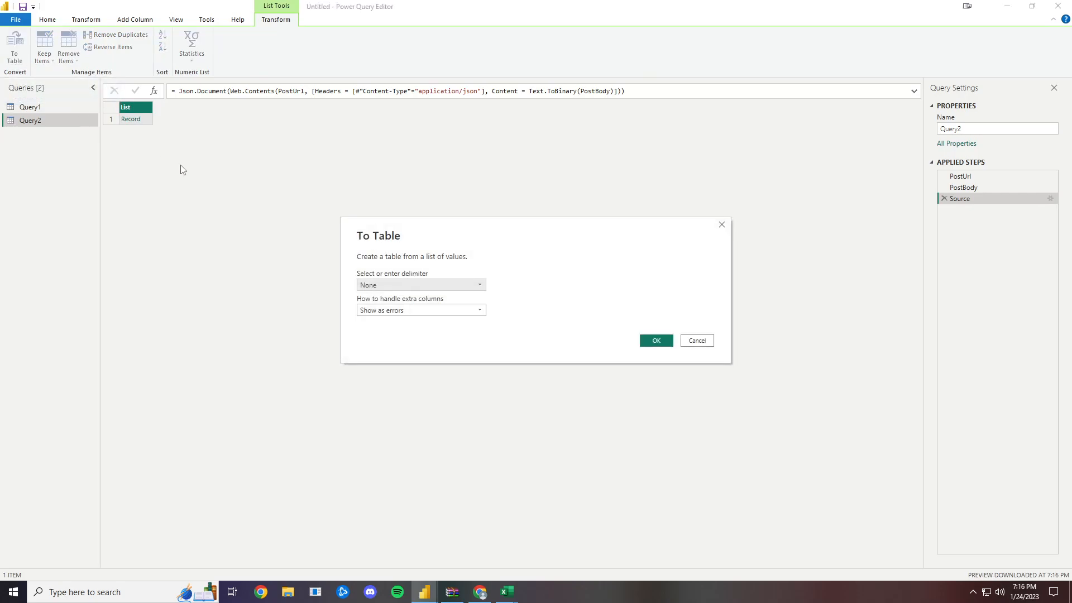
pyautogui.click(658, 340)
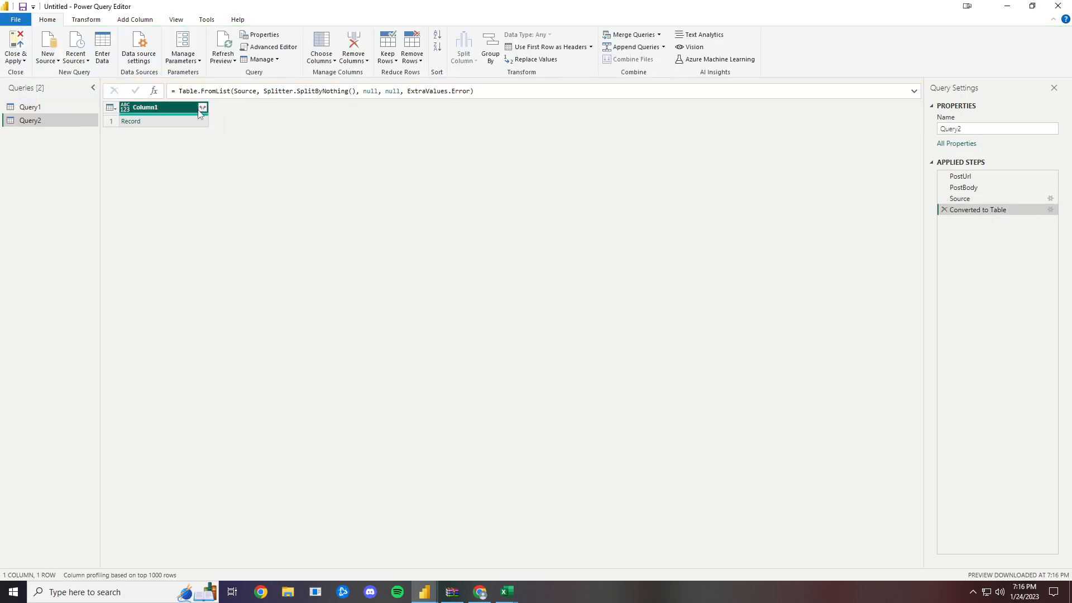
pyautogui.click(202, 108)
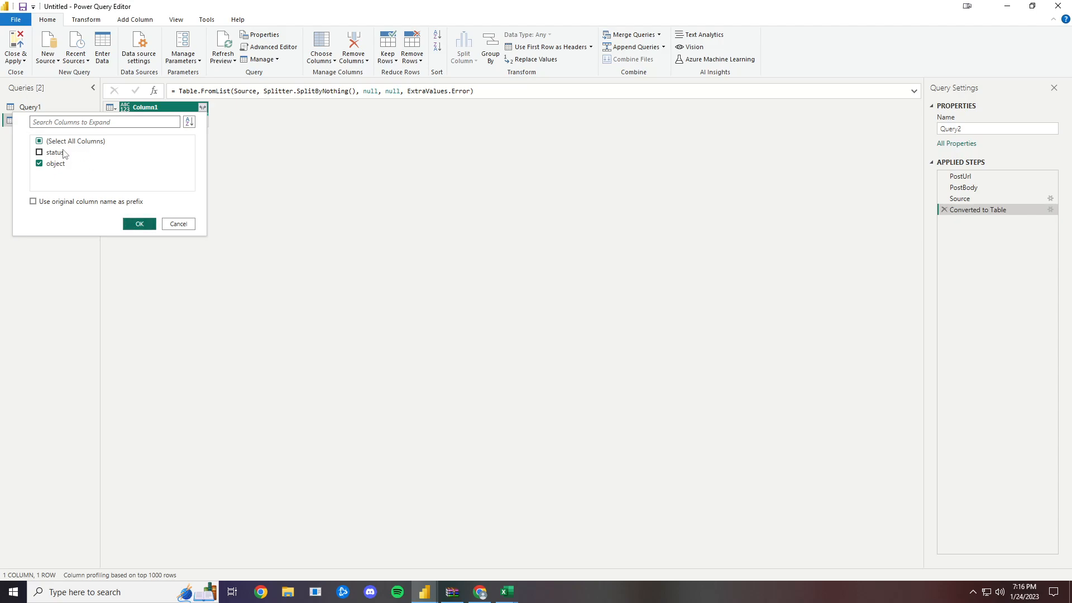
pyautogui.click(139, 224)
pyautogui.click(202, 107)
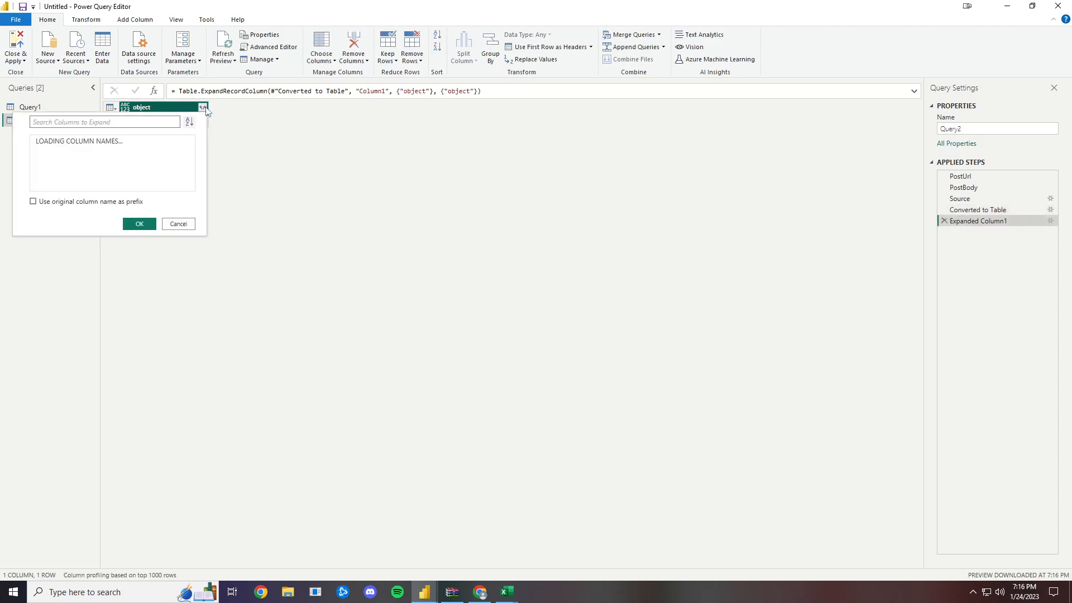
pyautogui.click(140, 234)
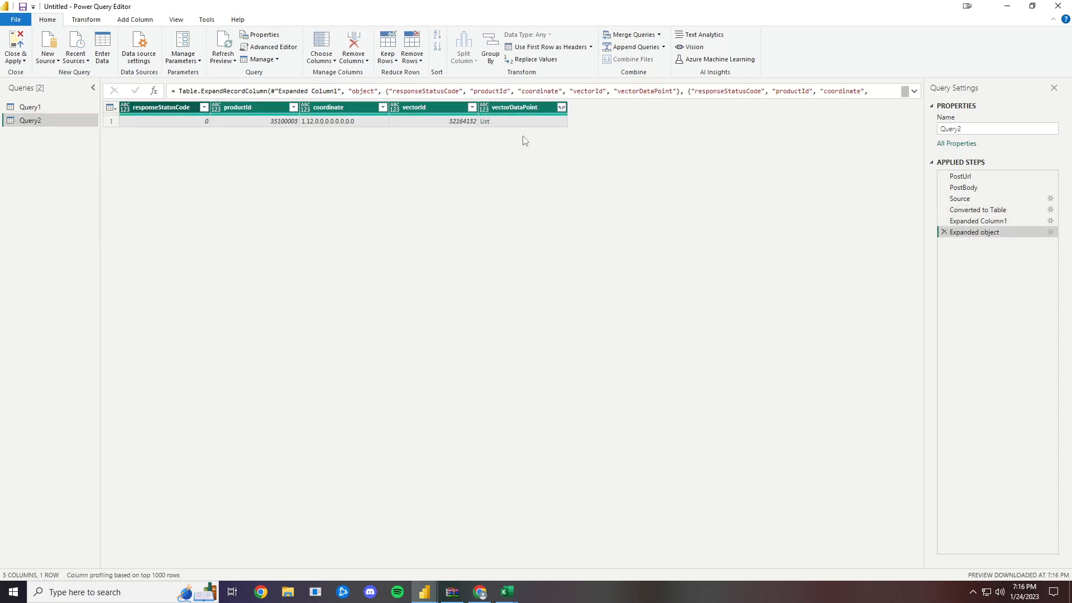
# - Expand the vectorDataPoint list to new rows and its records into all their columns
pyautogui.click(561, 107)
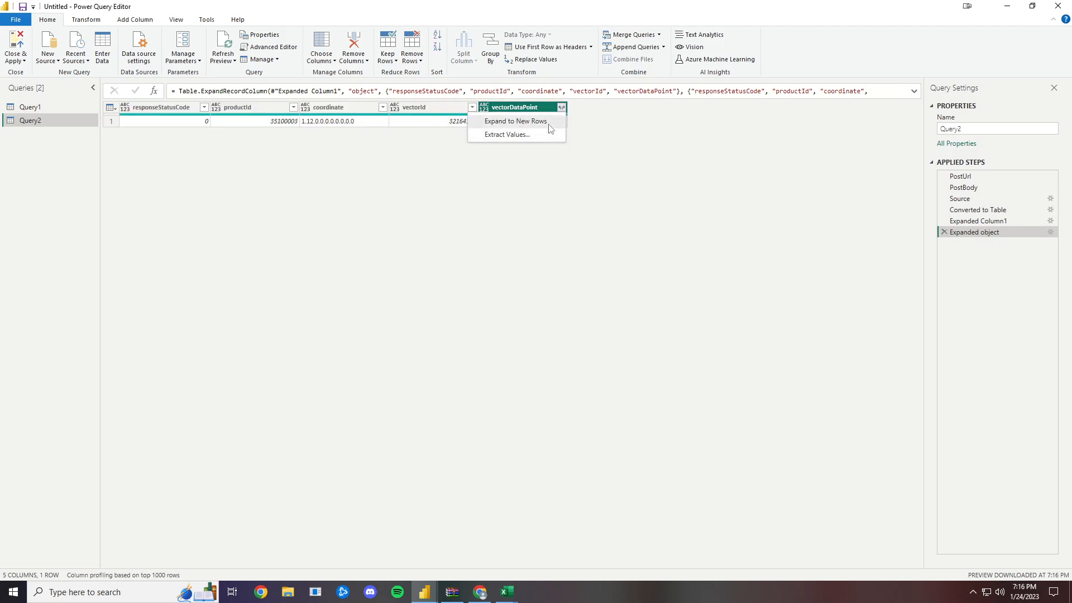
pyautogui.click(550, 127)
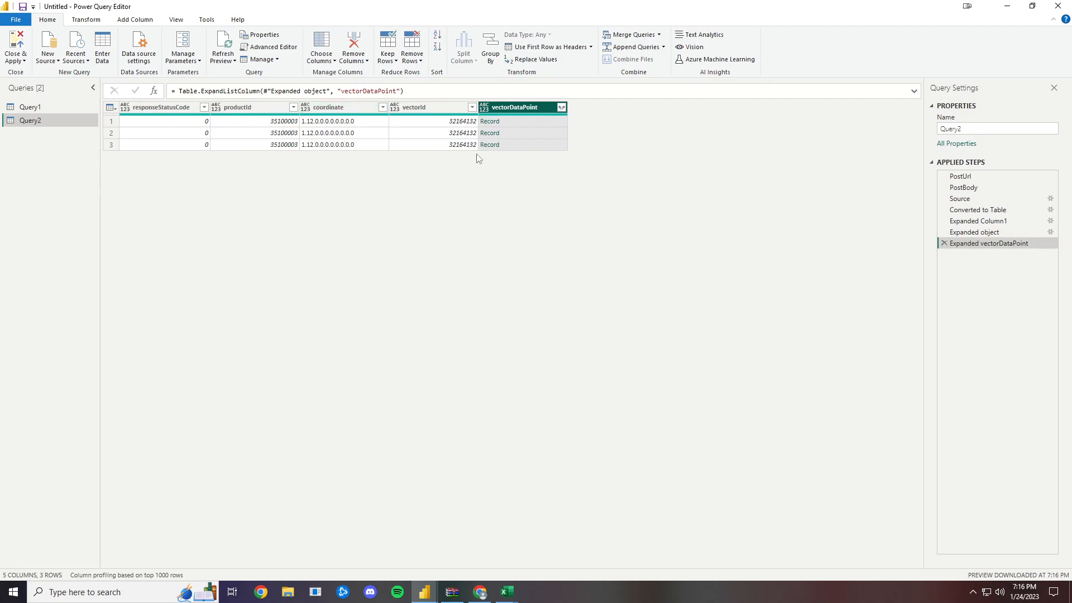
pyautogui.click(561, 107)
pyautogui.click(494, 330)
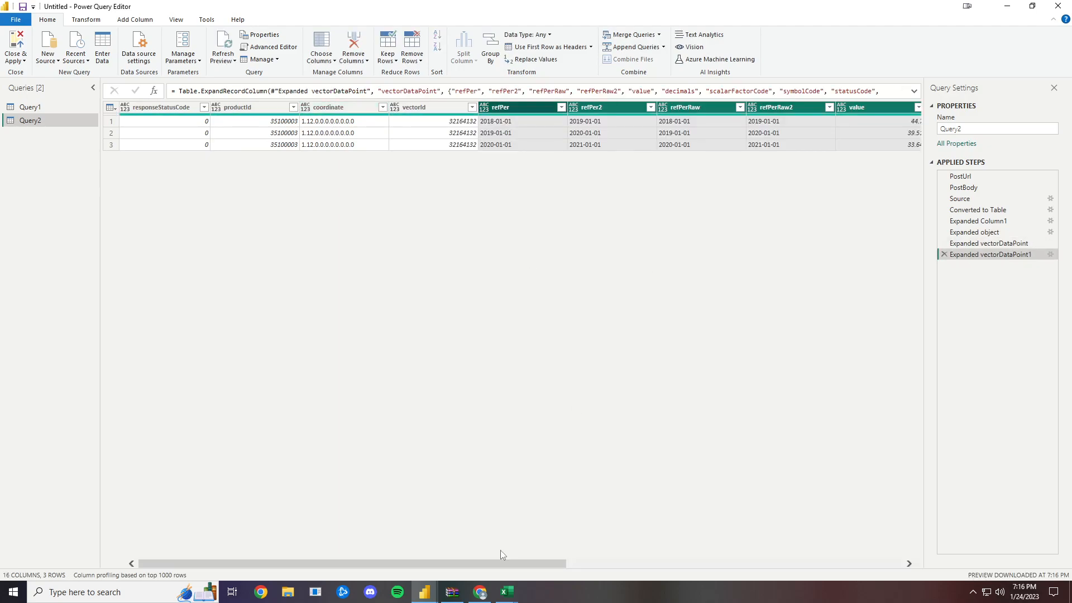
pyautogui.moveTo(495, 562); pyautogui.dragTo(462, 545)
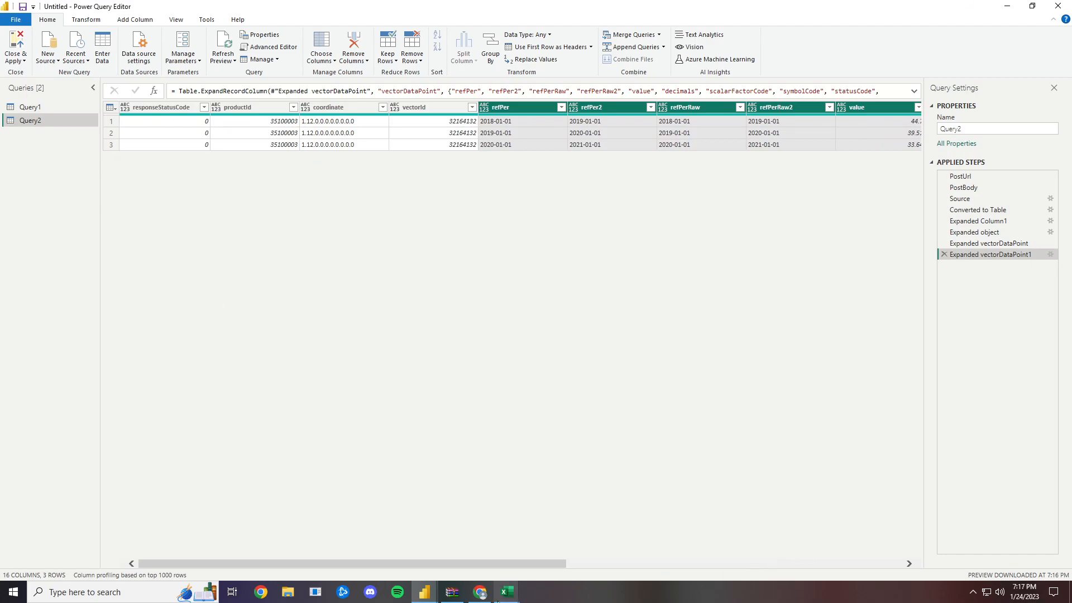
# - Examine the other vector methods in the Web Data Service guide in Chrome, including the vectorIds parameter in the getBulkVectorDataByRange POST BODY
pyautogui.click(480, 592)
pyautogui.scroll(-3, 195, 341)
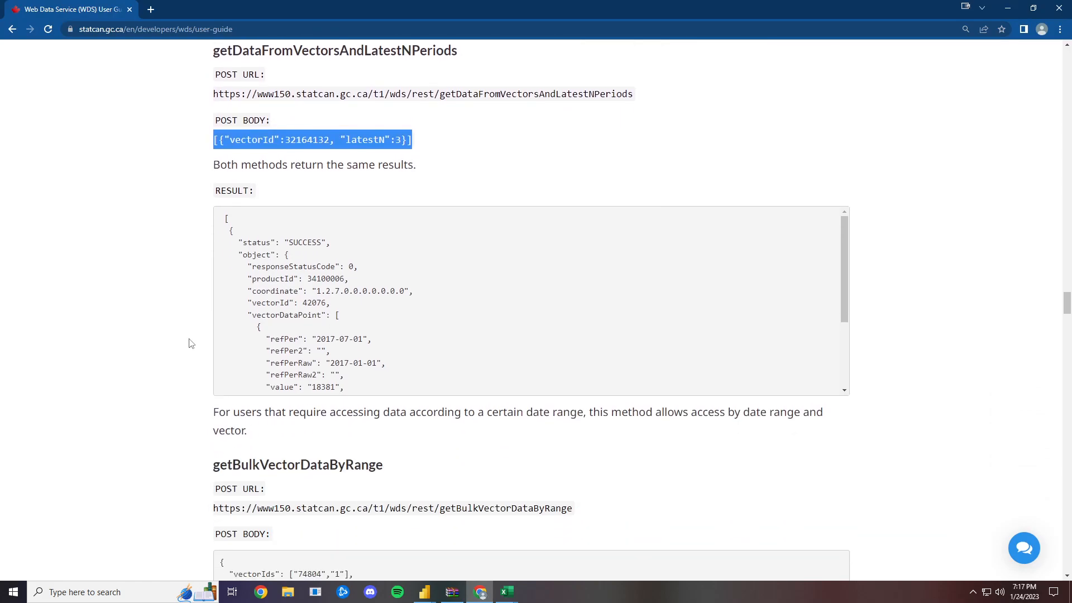
pyautogui.scroll(-11, 189, 342)
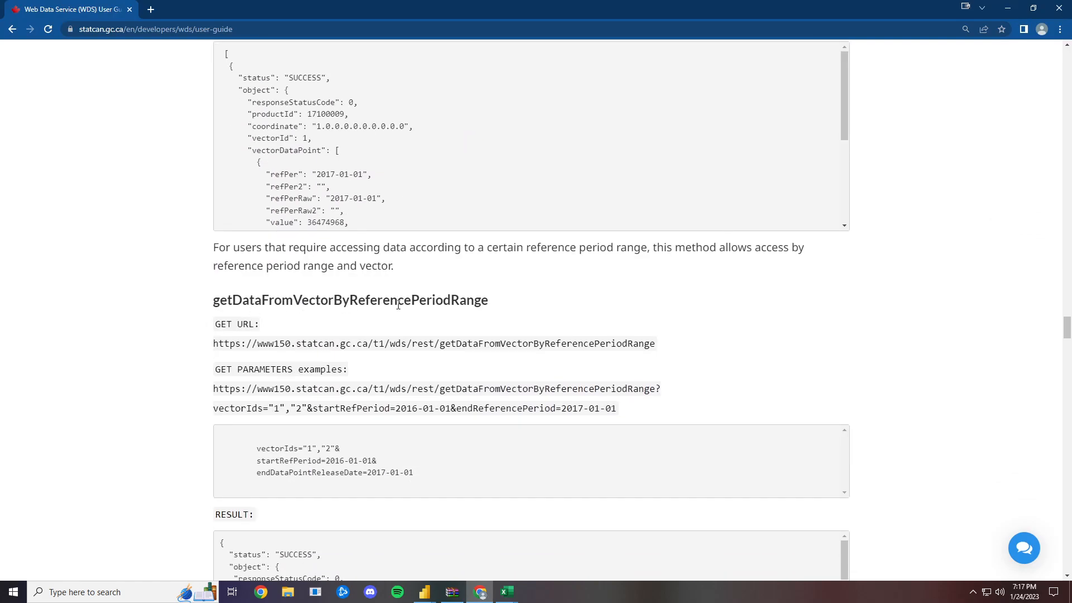
pyautogui.scroll(-4, 469, 318)
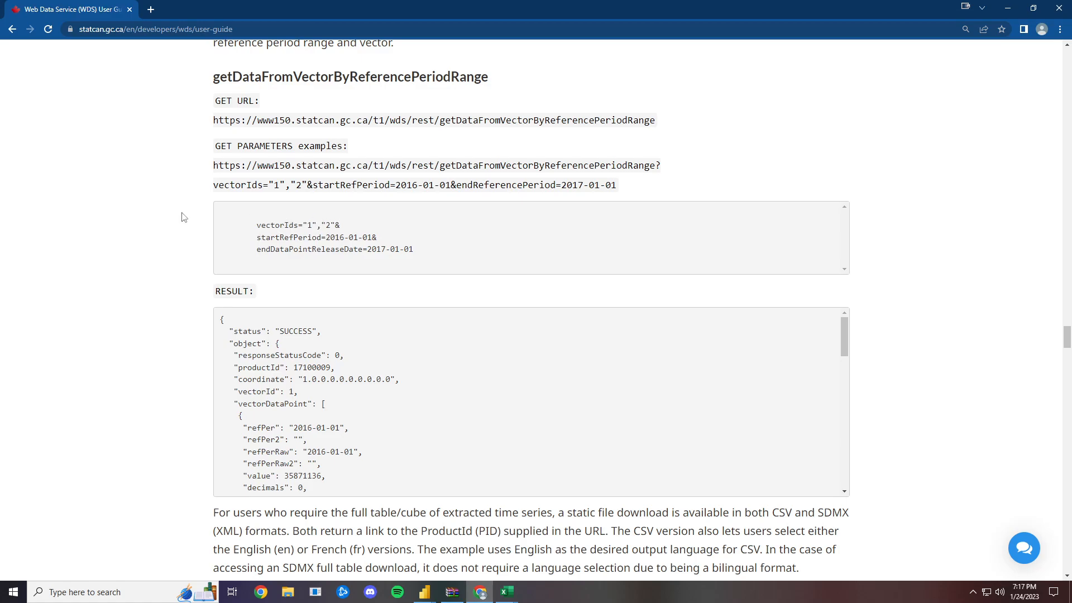
pyautogui.scroll(-7, 160, 308)
pyautogui.scroll(-4, 262, 357)
pyautogui.scroll(-3, 262, 362)
pyautogui.scroll(15, 262, 361)
pyautogui.scroll(7, 262, 362)
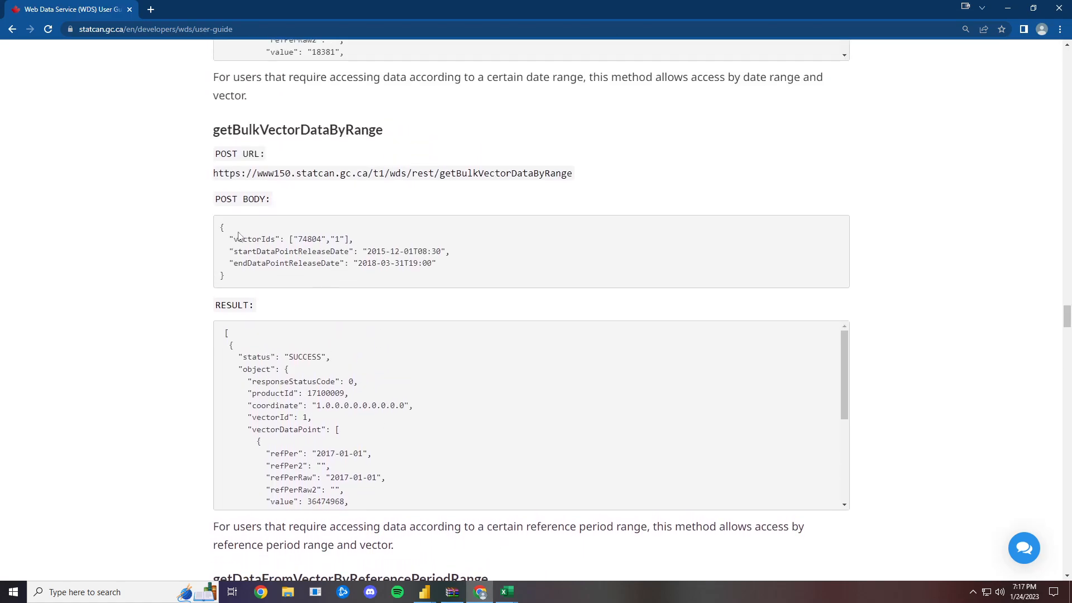
pyautogui.moveTo(231, 241); pyautogui.dragTo(350, 239)
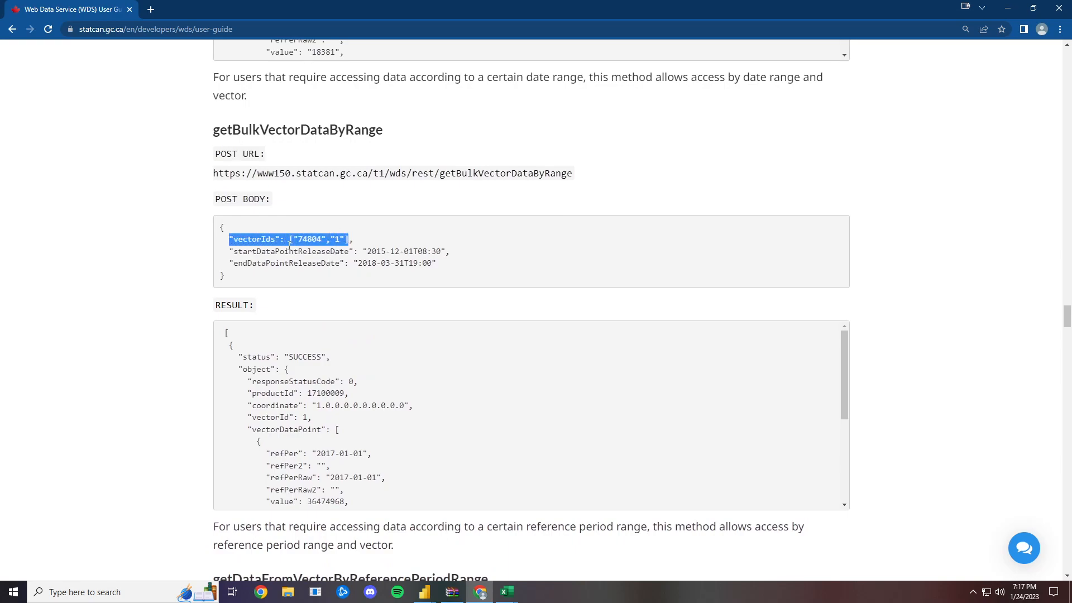